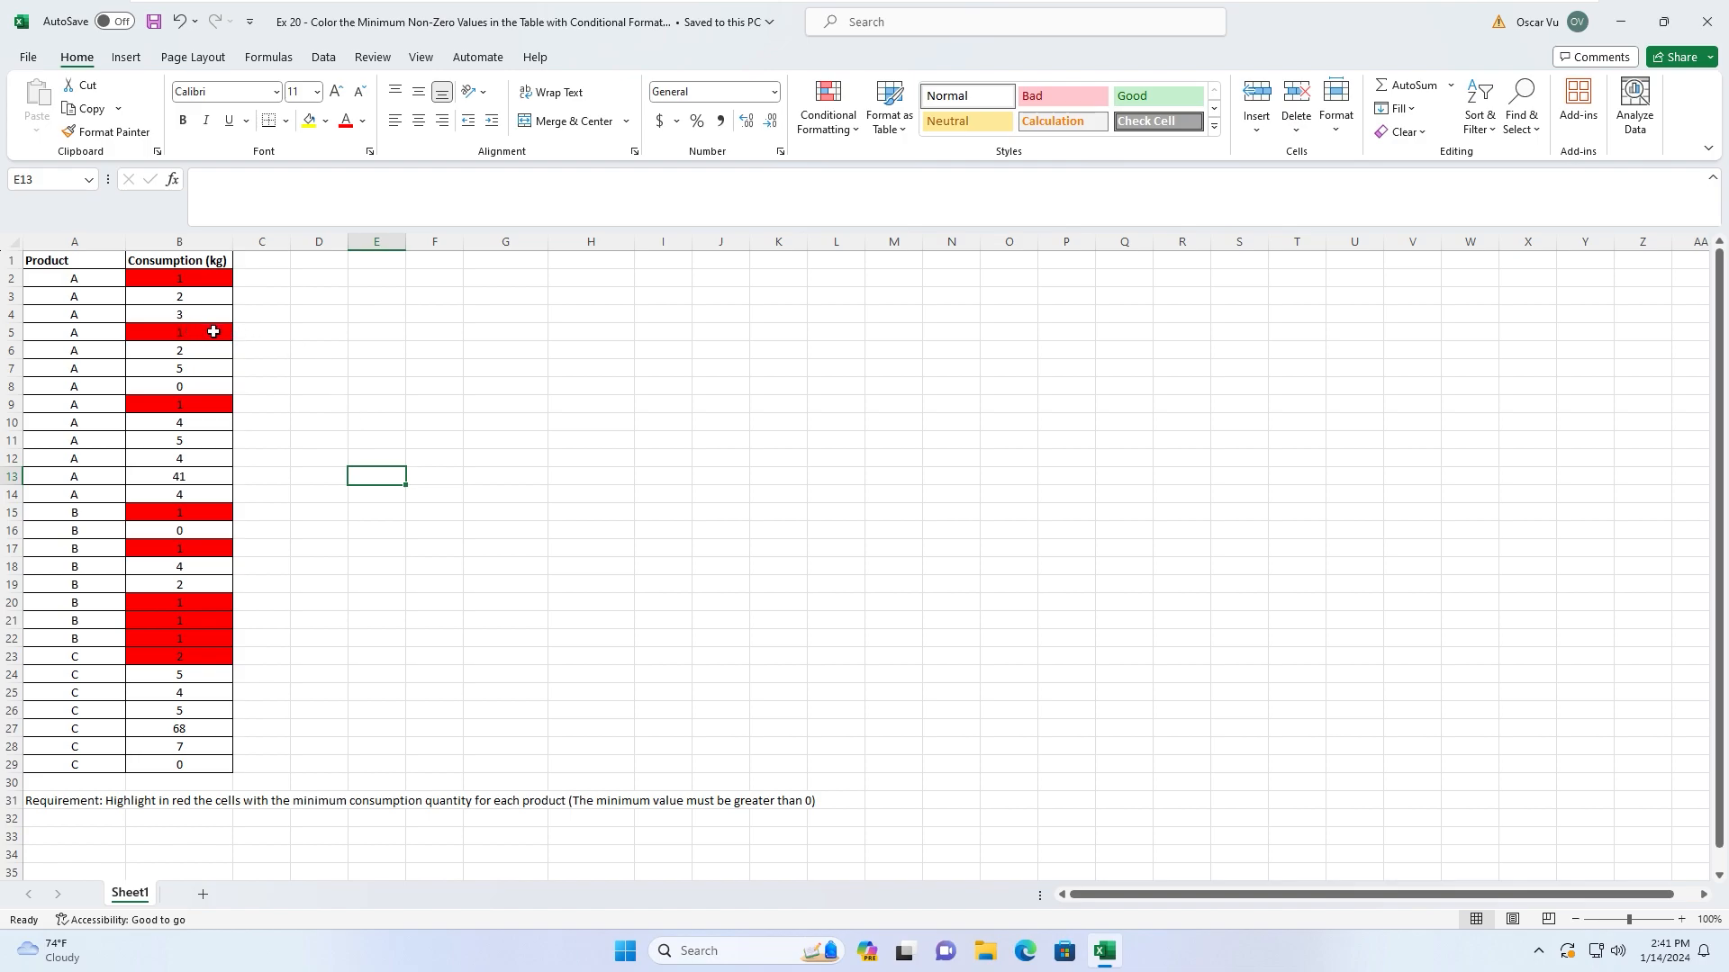
pyautogui.click(175, 318)
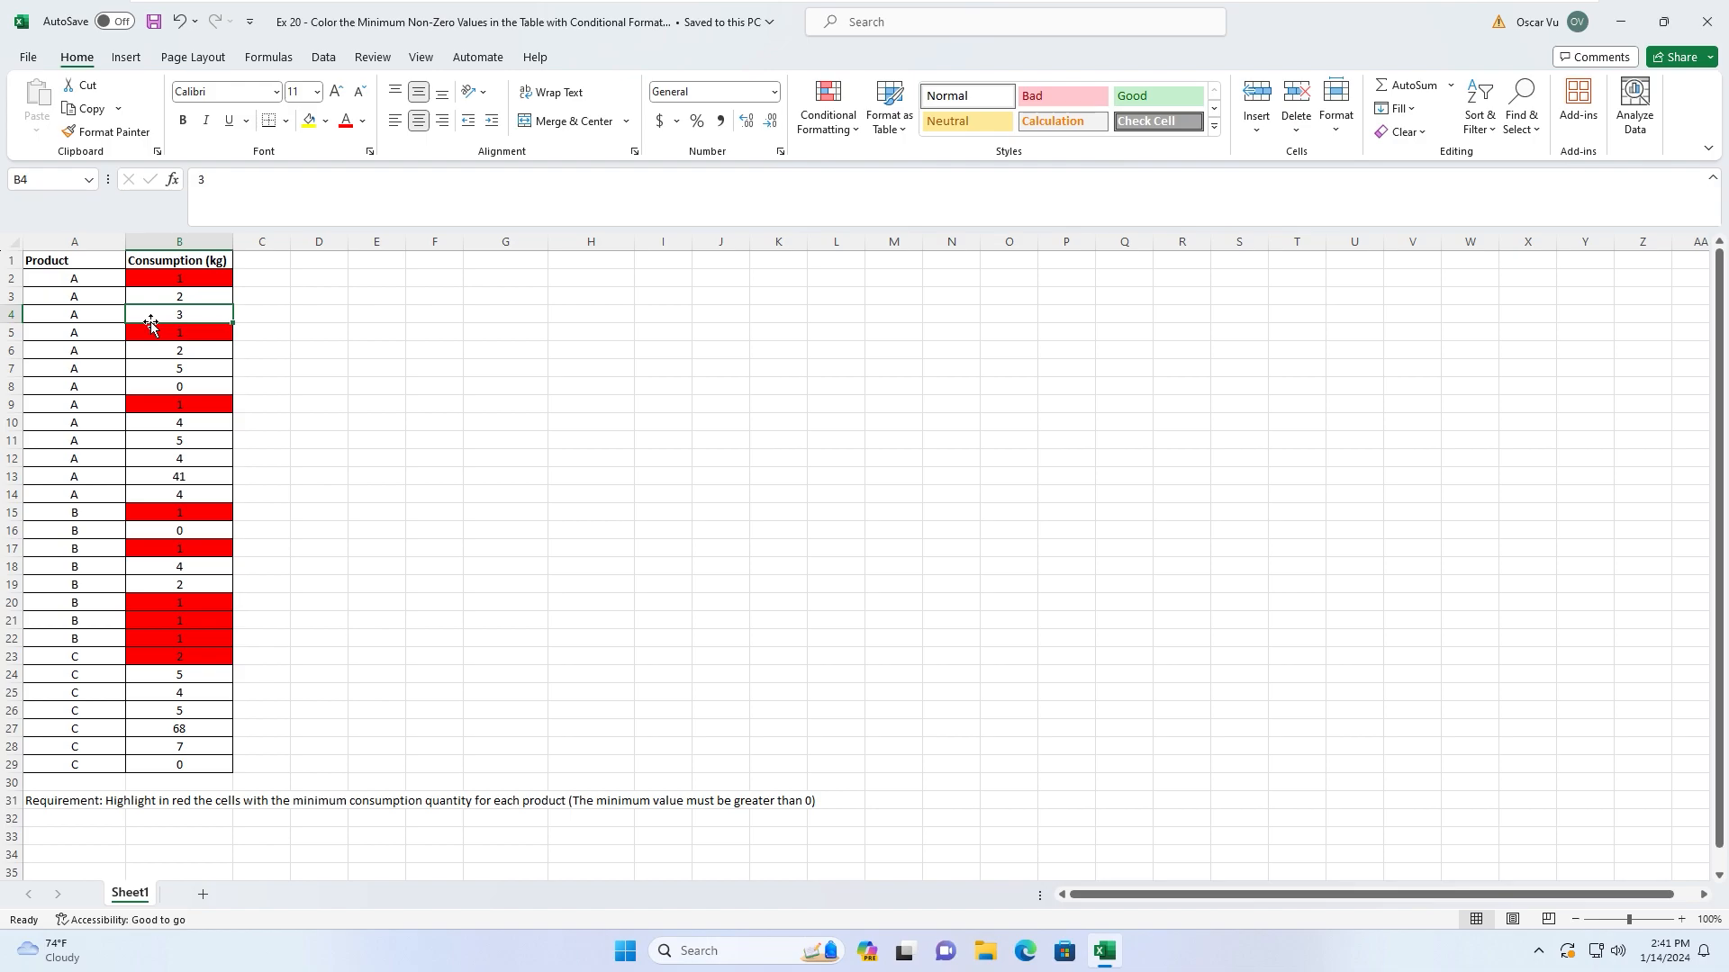
pyautogui.press('Down')
pyautogui.press('Down')
pyautogui.press('Down')
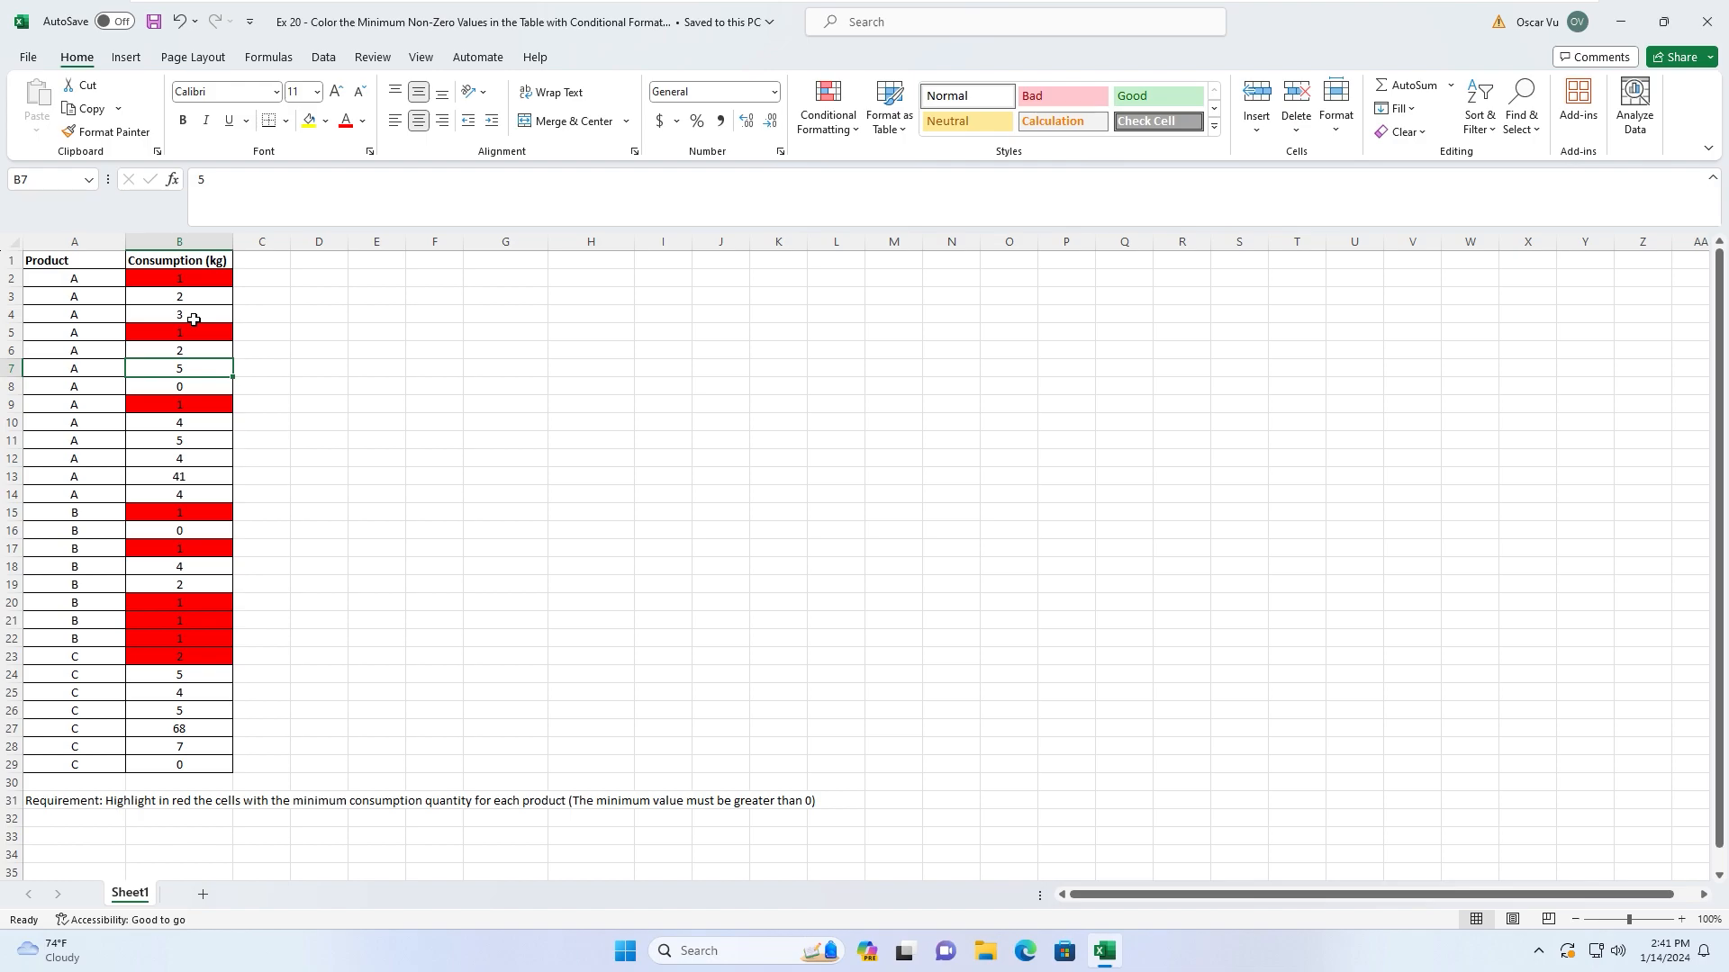
pyautogui.click(192, 310)
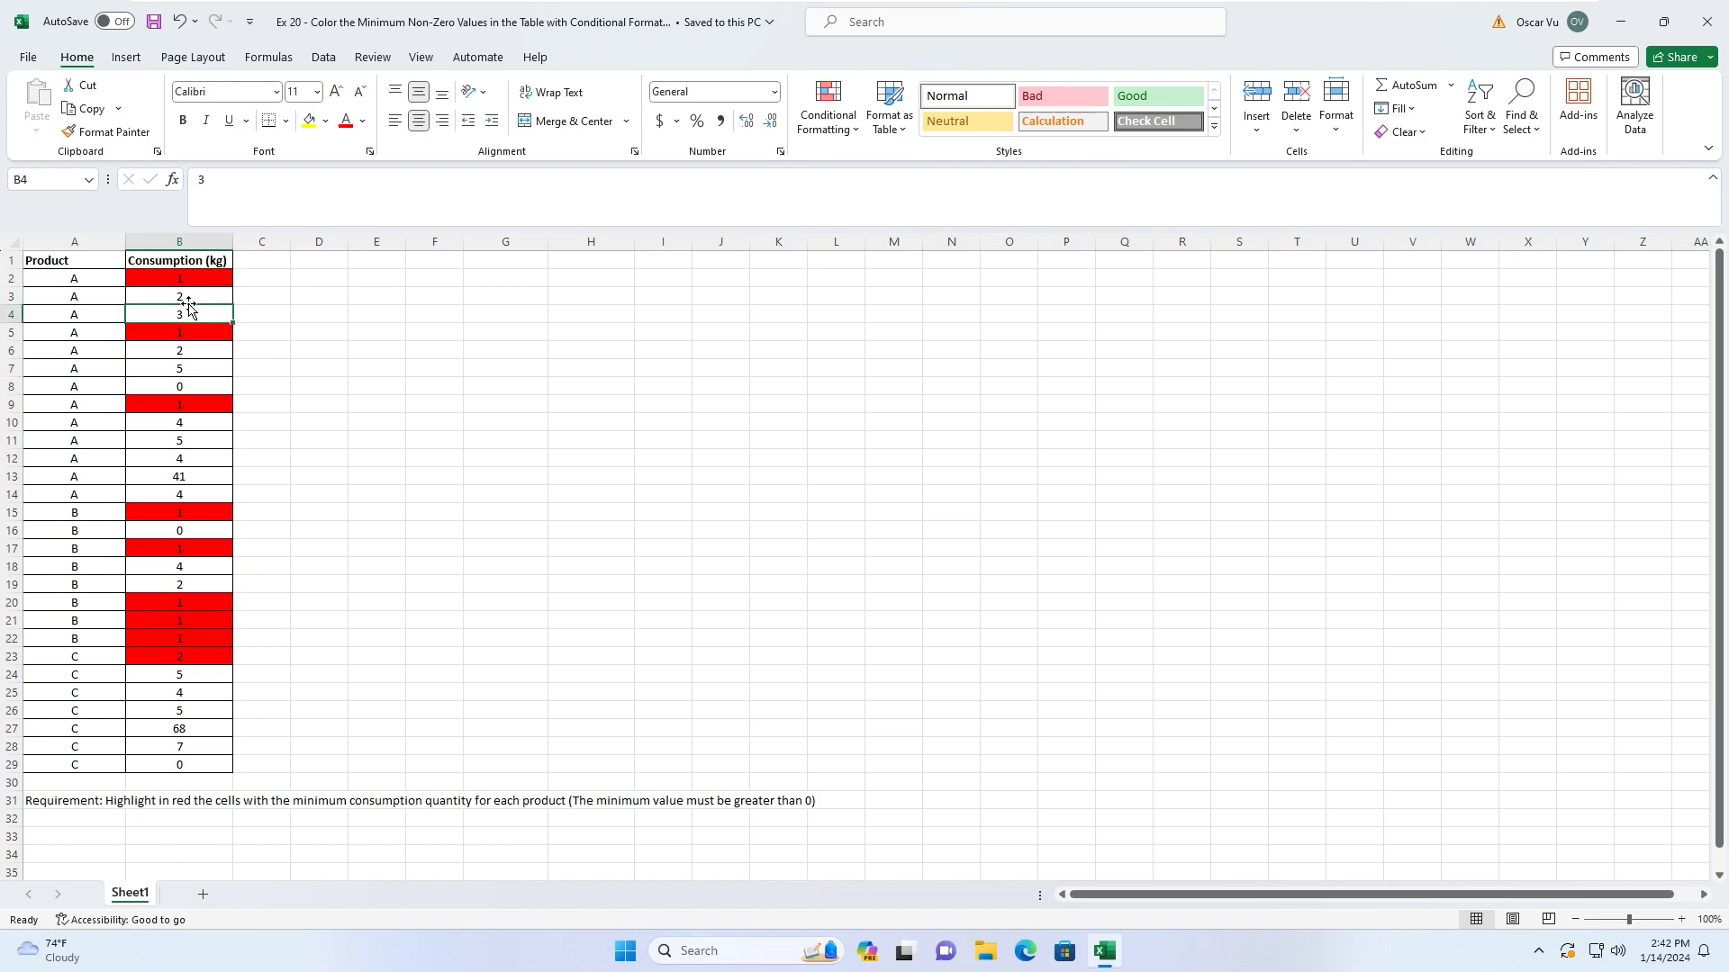
pyautogui.click(181, 294)
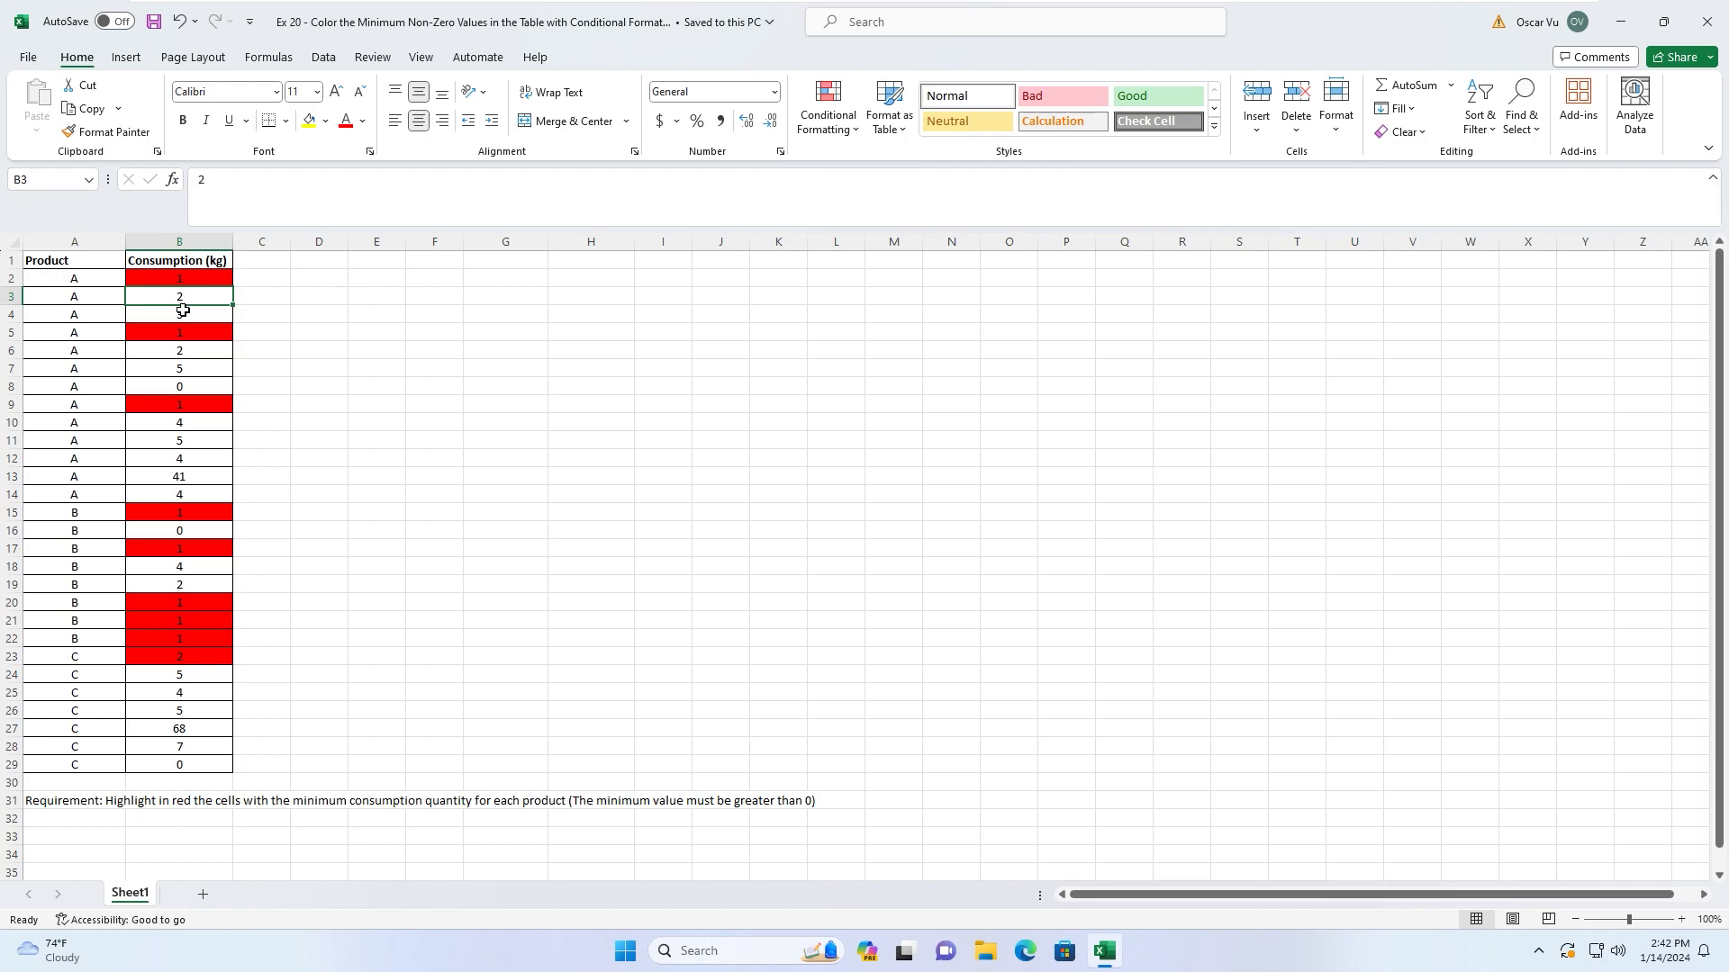
pyautogui.click(175, 381)
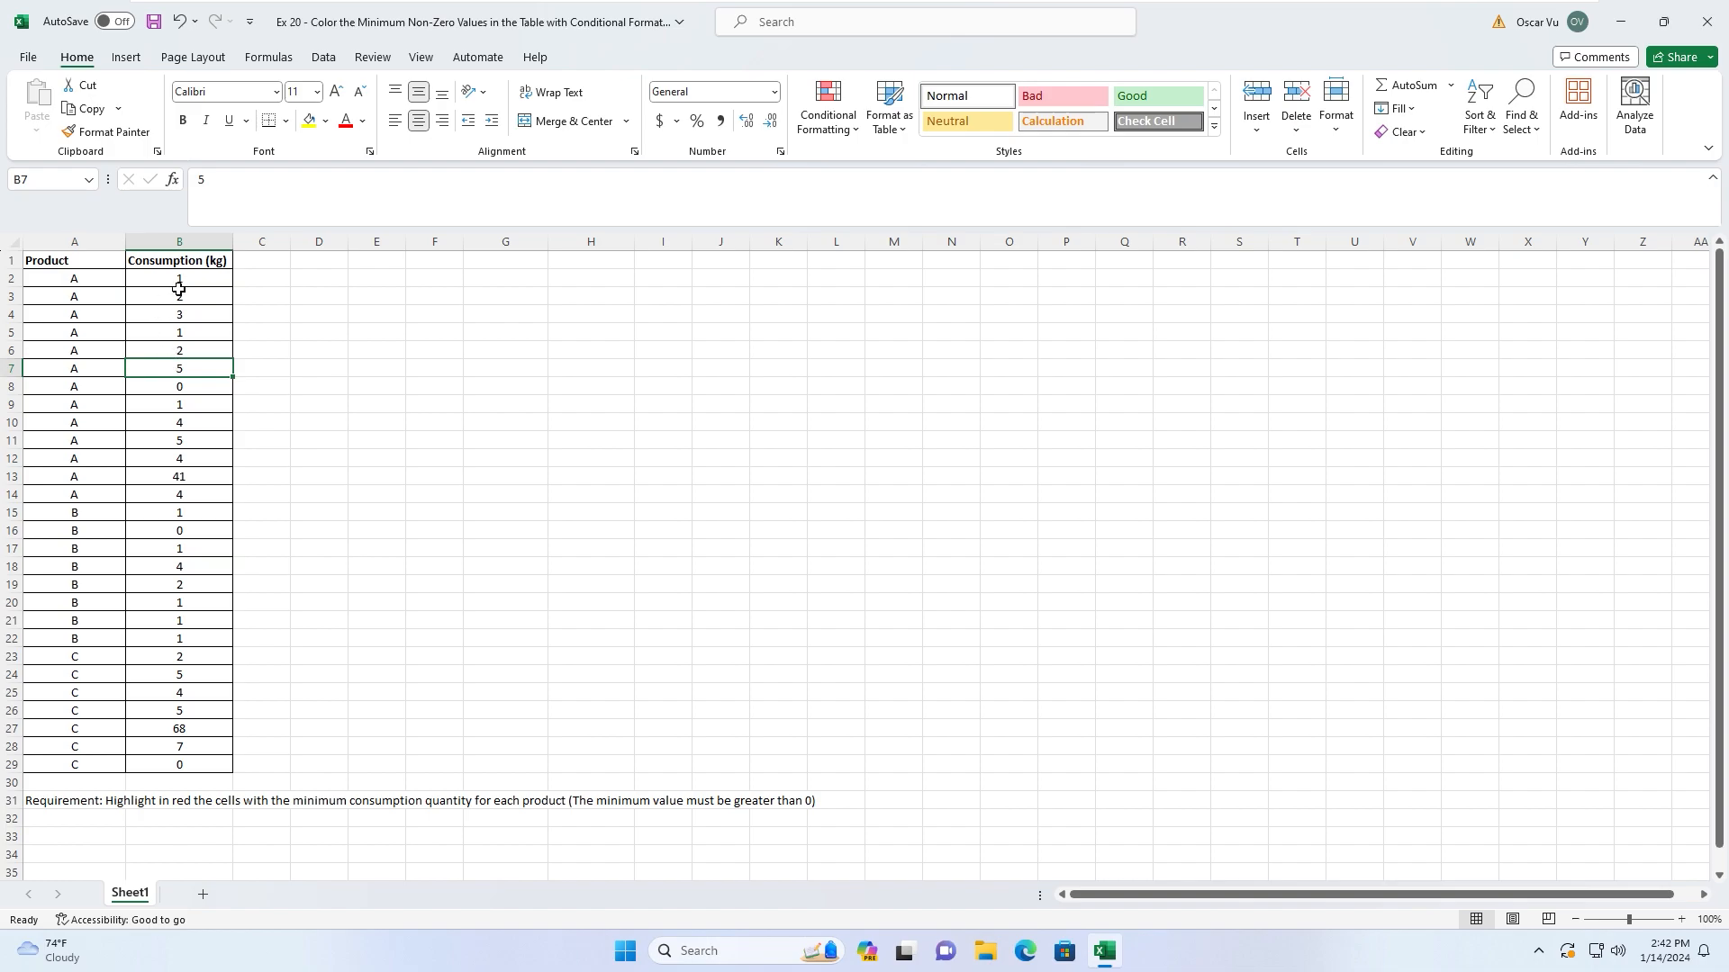
# Create a new conditional formatting rule for B2:B29 that uses a formula to determine which cells to format.
pyautogui.moveTo(181, 278); pyautogui.dragTo(174, 765)
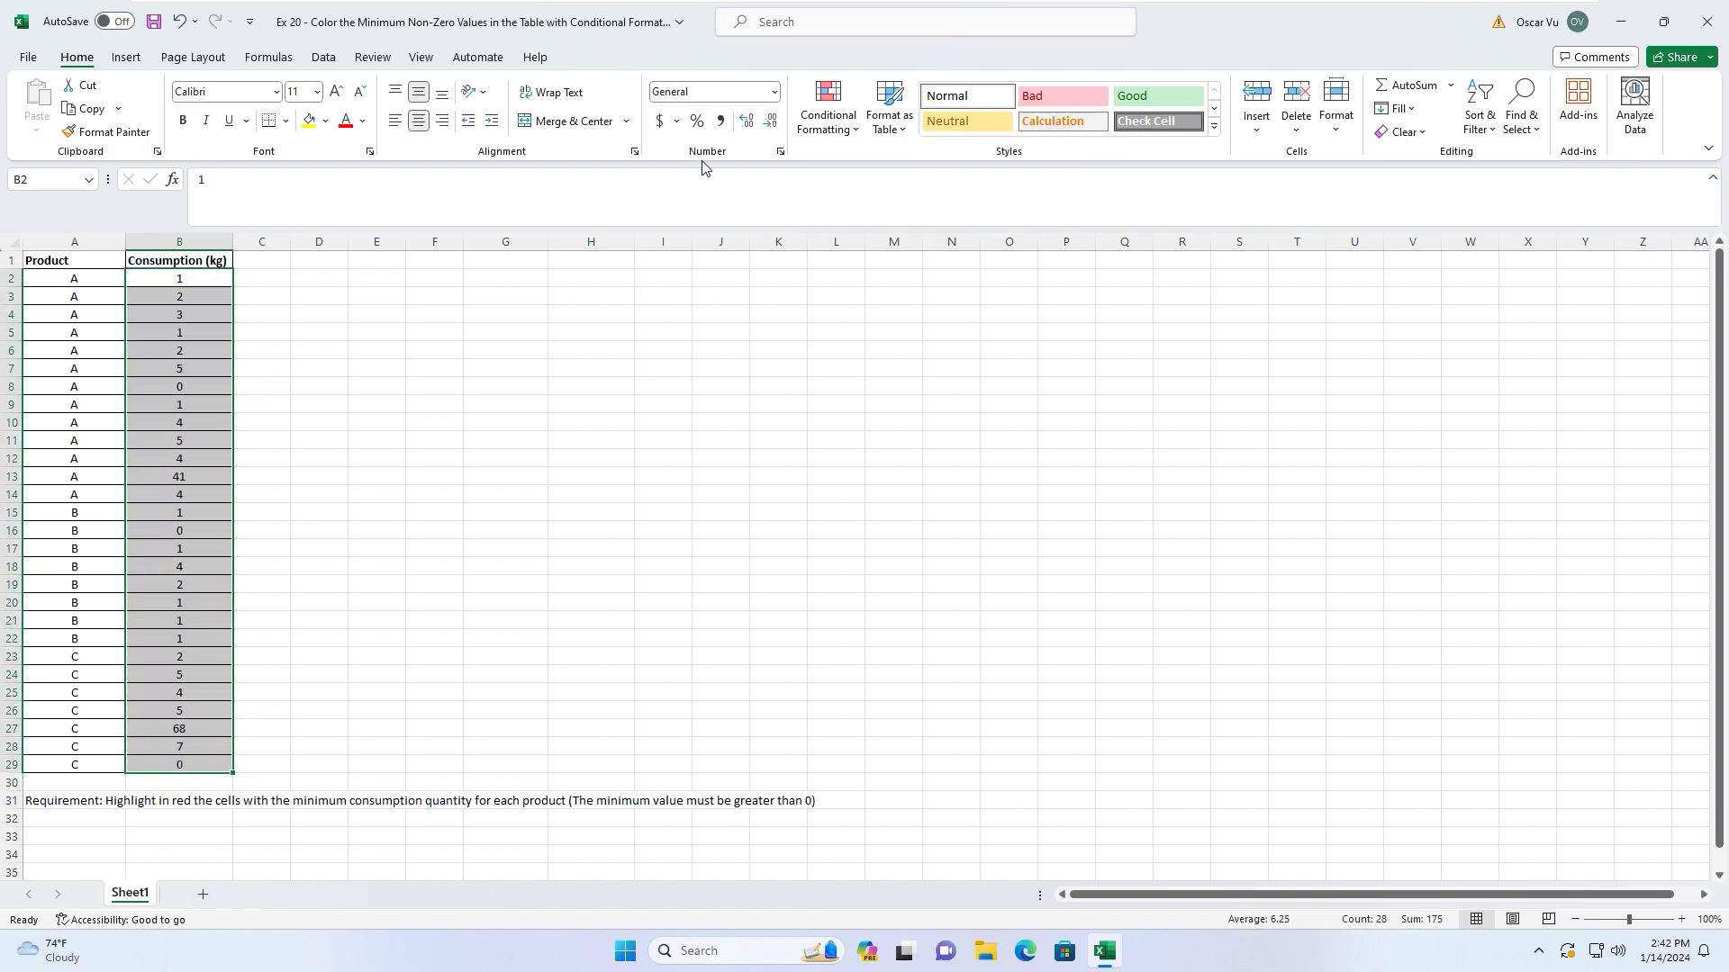
pyautogui.click(822, 125)
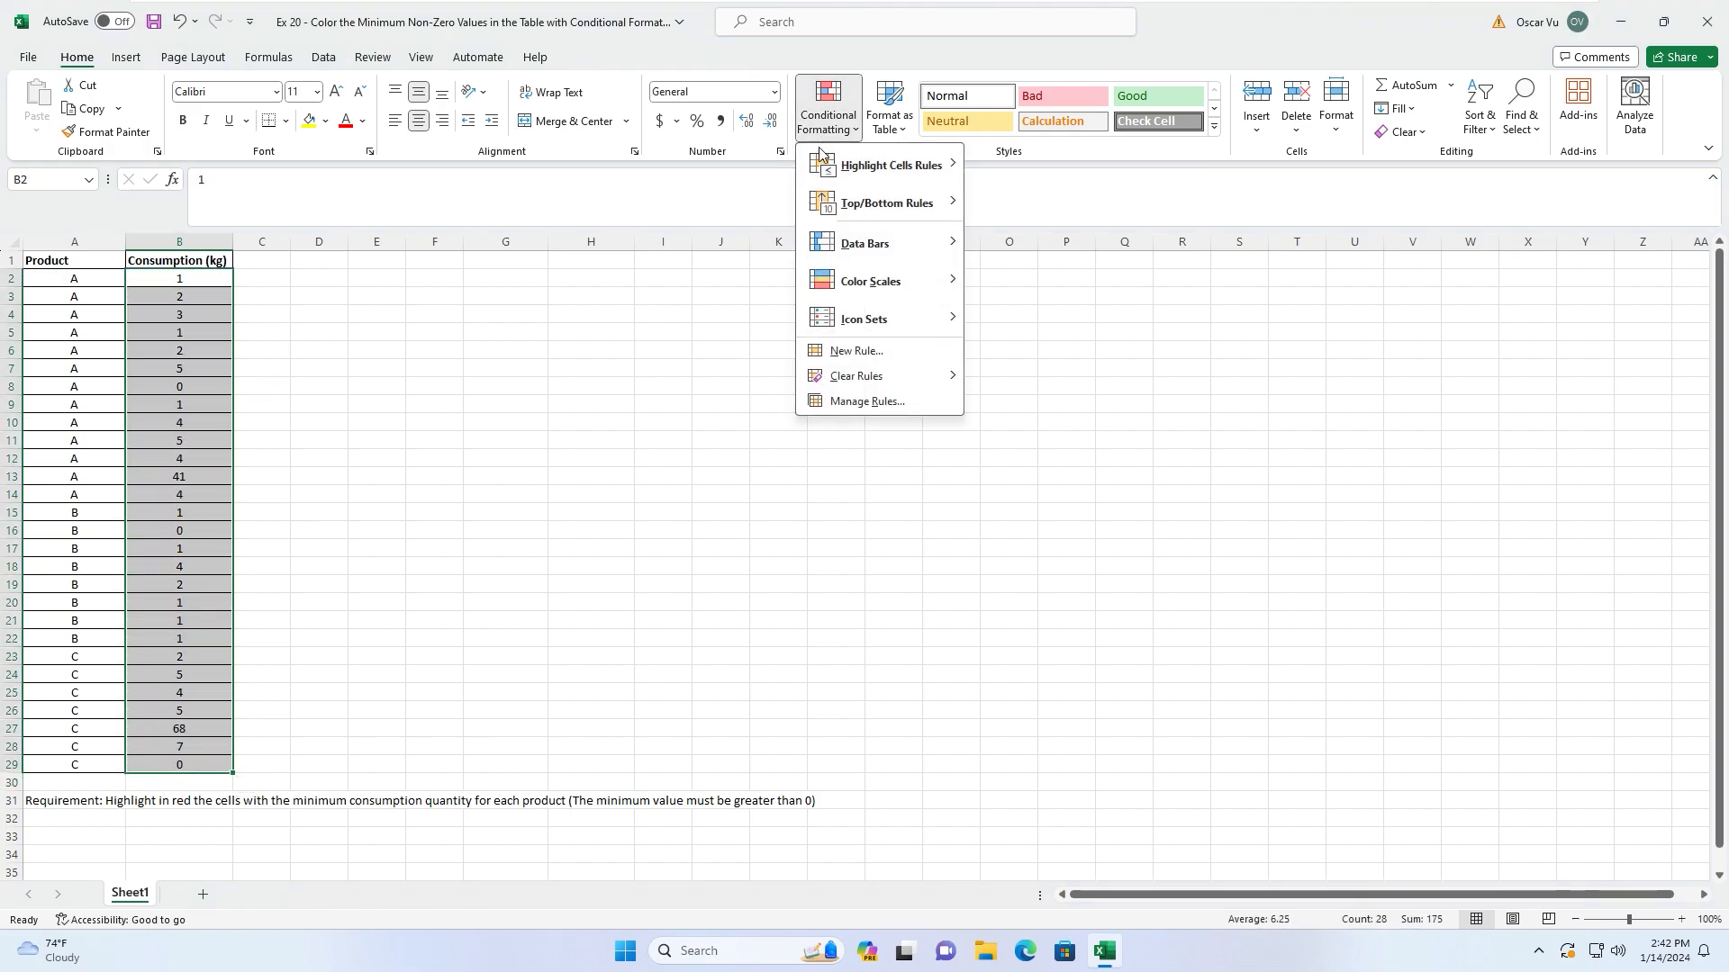
pyautogui.click(855, 402)
pyautogui.moveTo(434, 348); pyautogui.dragTo(838, 364)
pyautogui.click(525, 421)
pyautogui.click(679, 445)
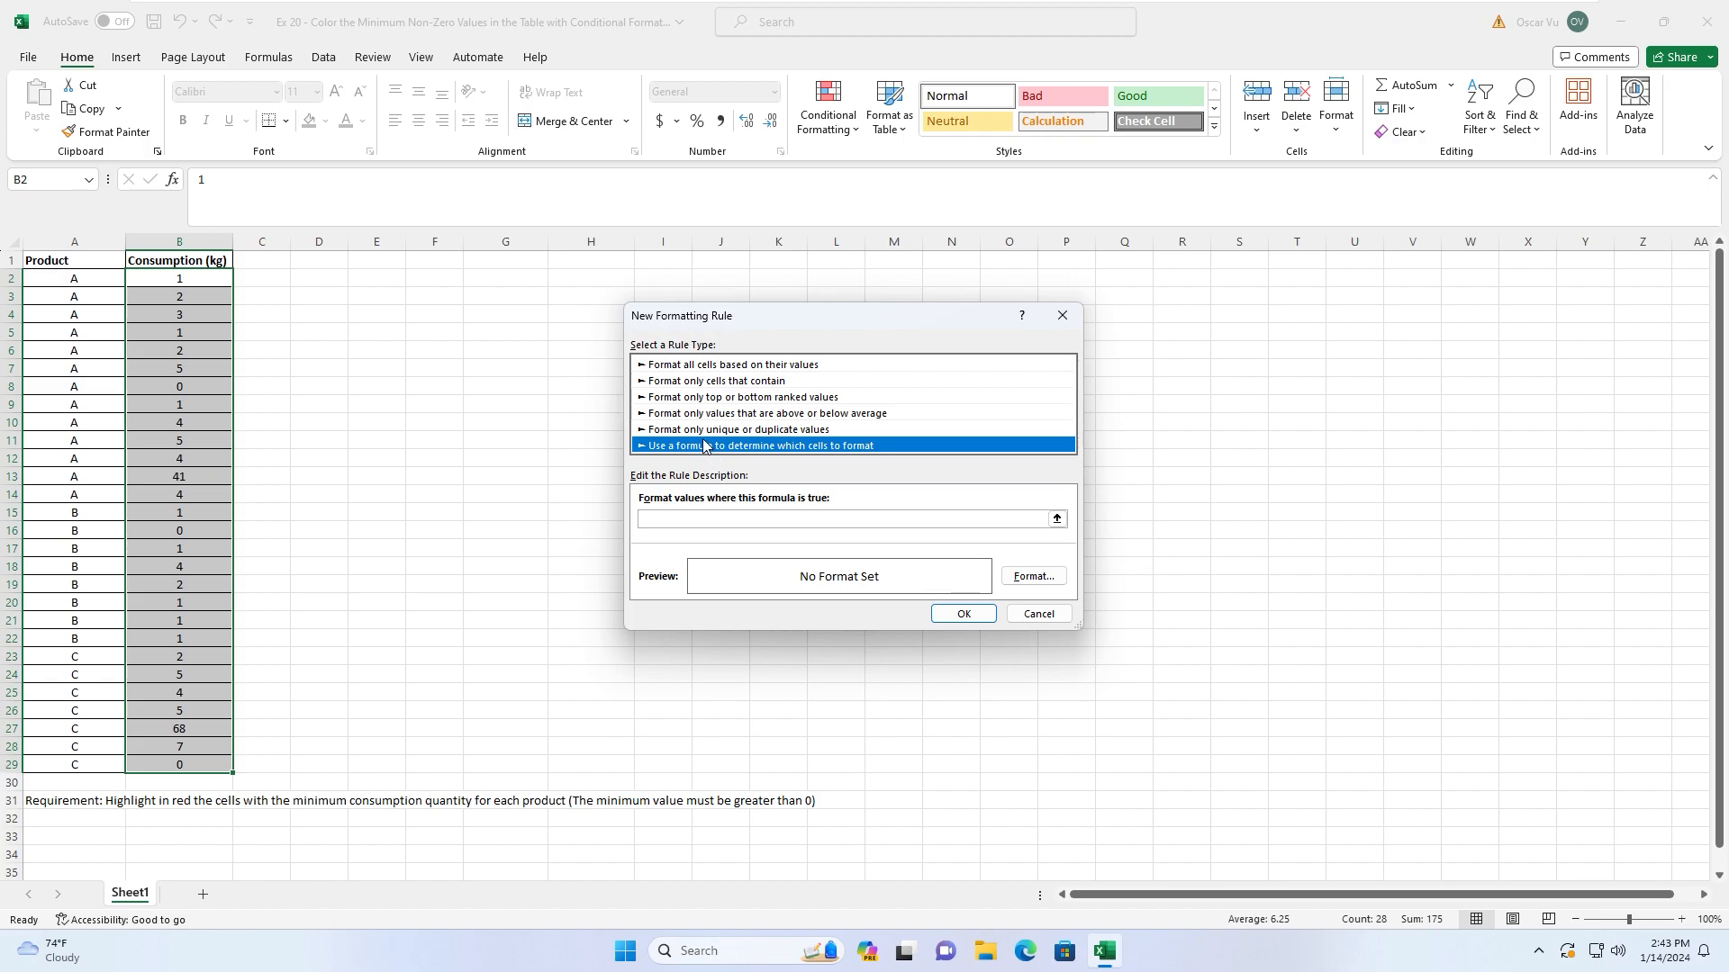
# Begin the rule formula with a non-blank product test, =if($A2<>"", keeping only column A absolute.
pyautogui.click(682, 517)
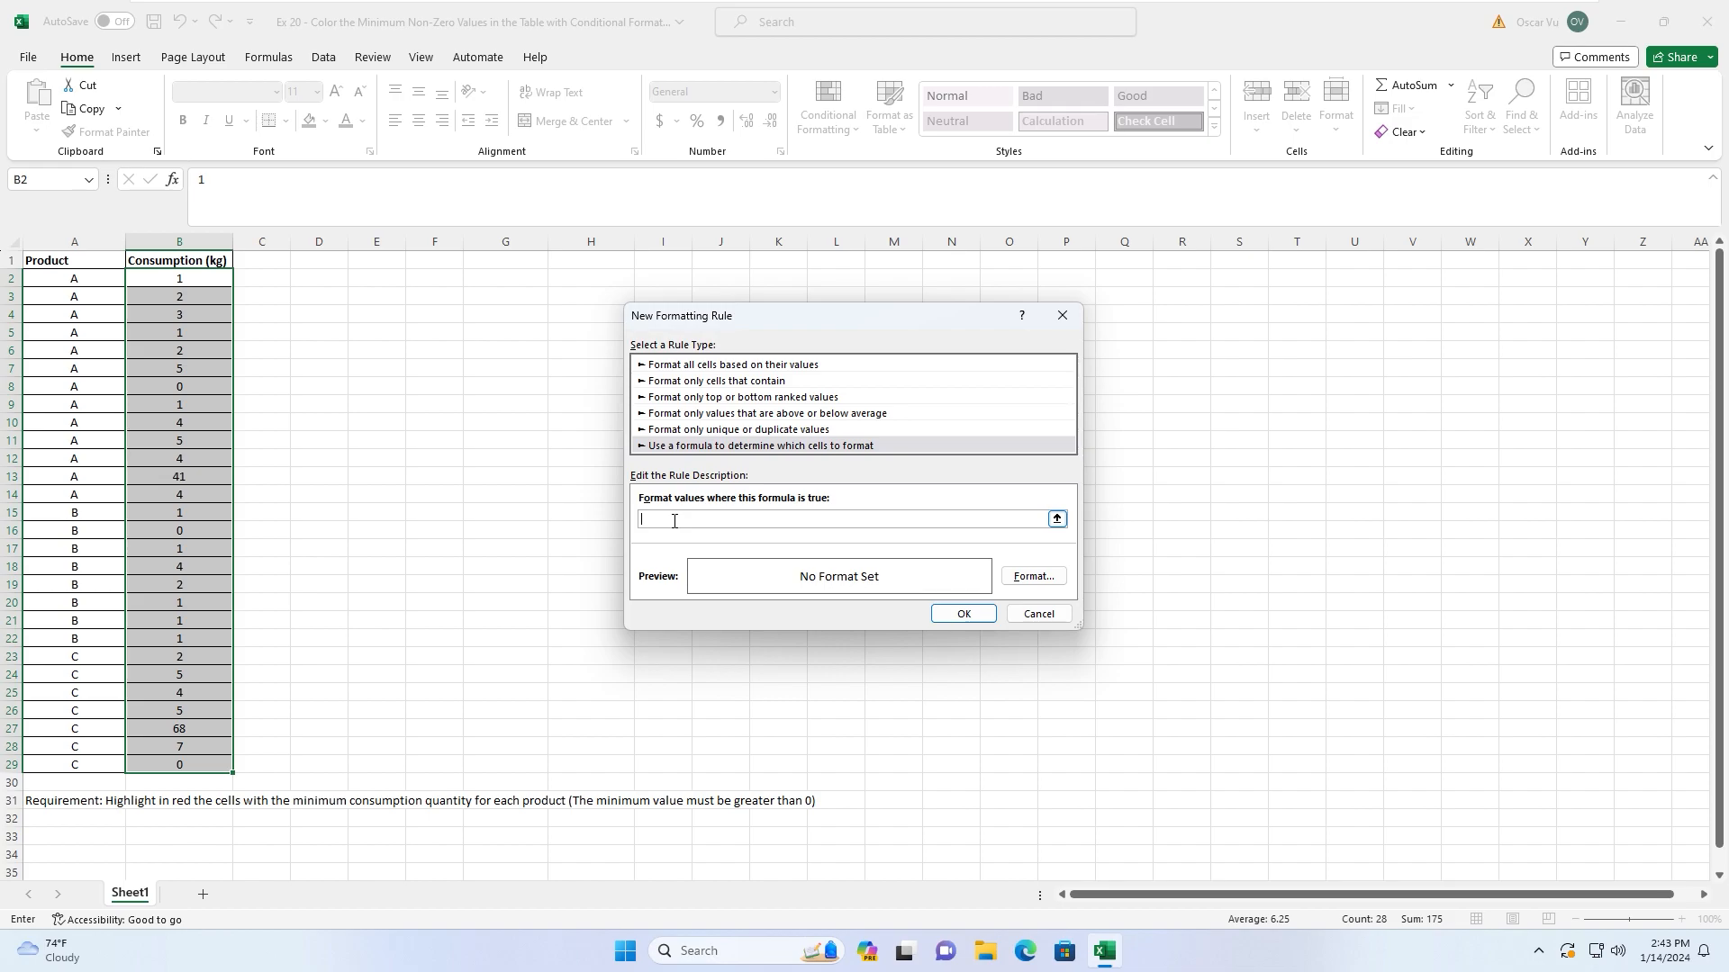
pyautogui.write('=if(')
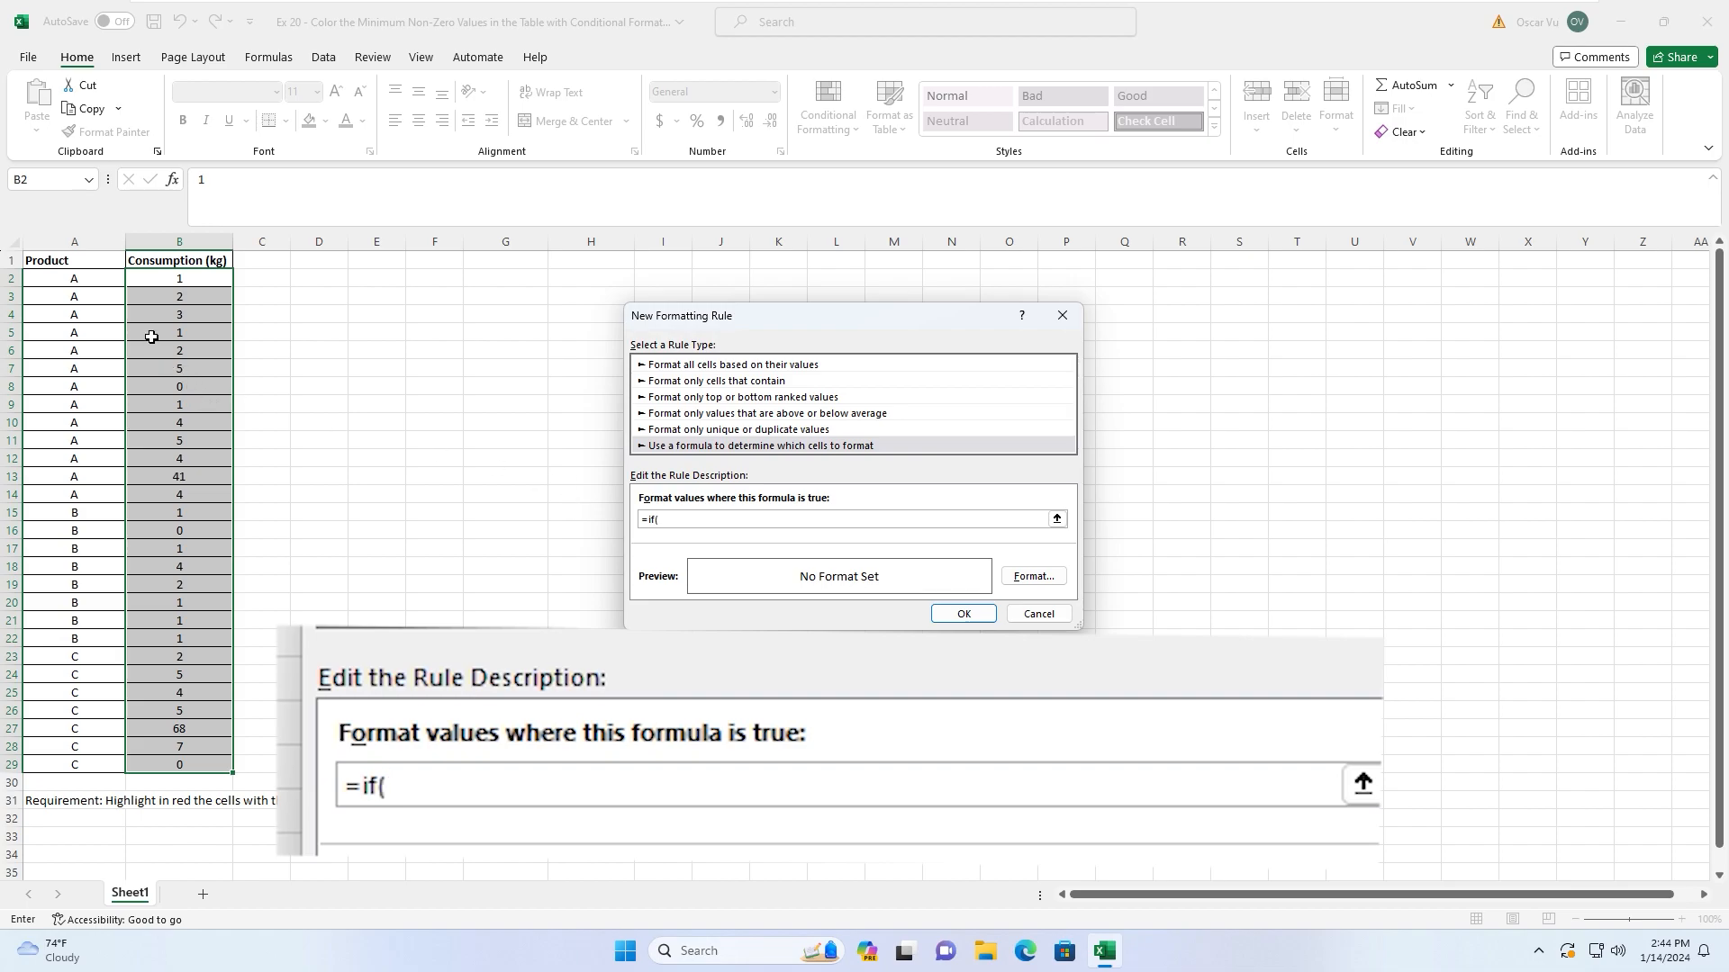
pyautogui.click(59, 279)
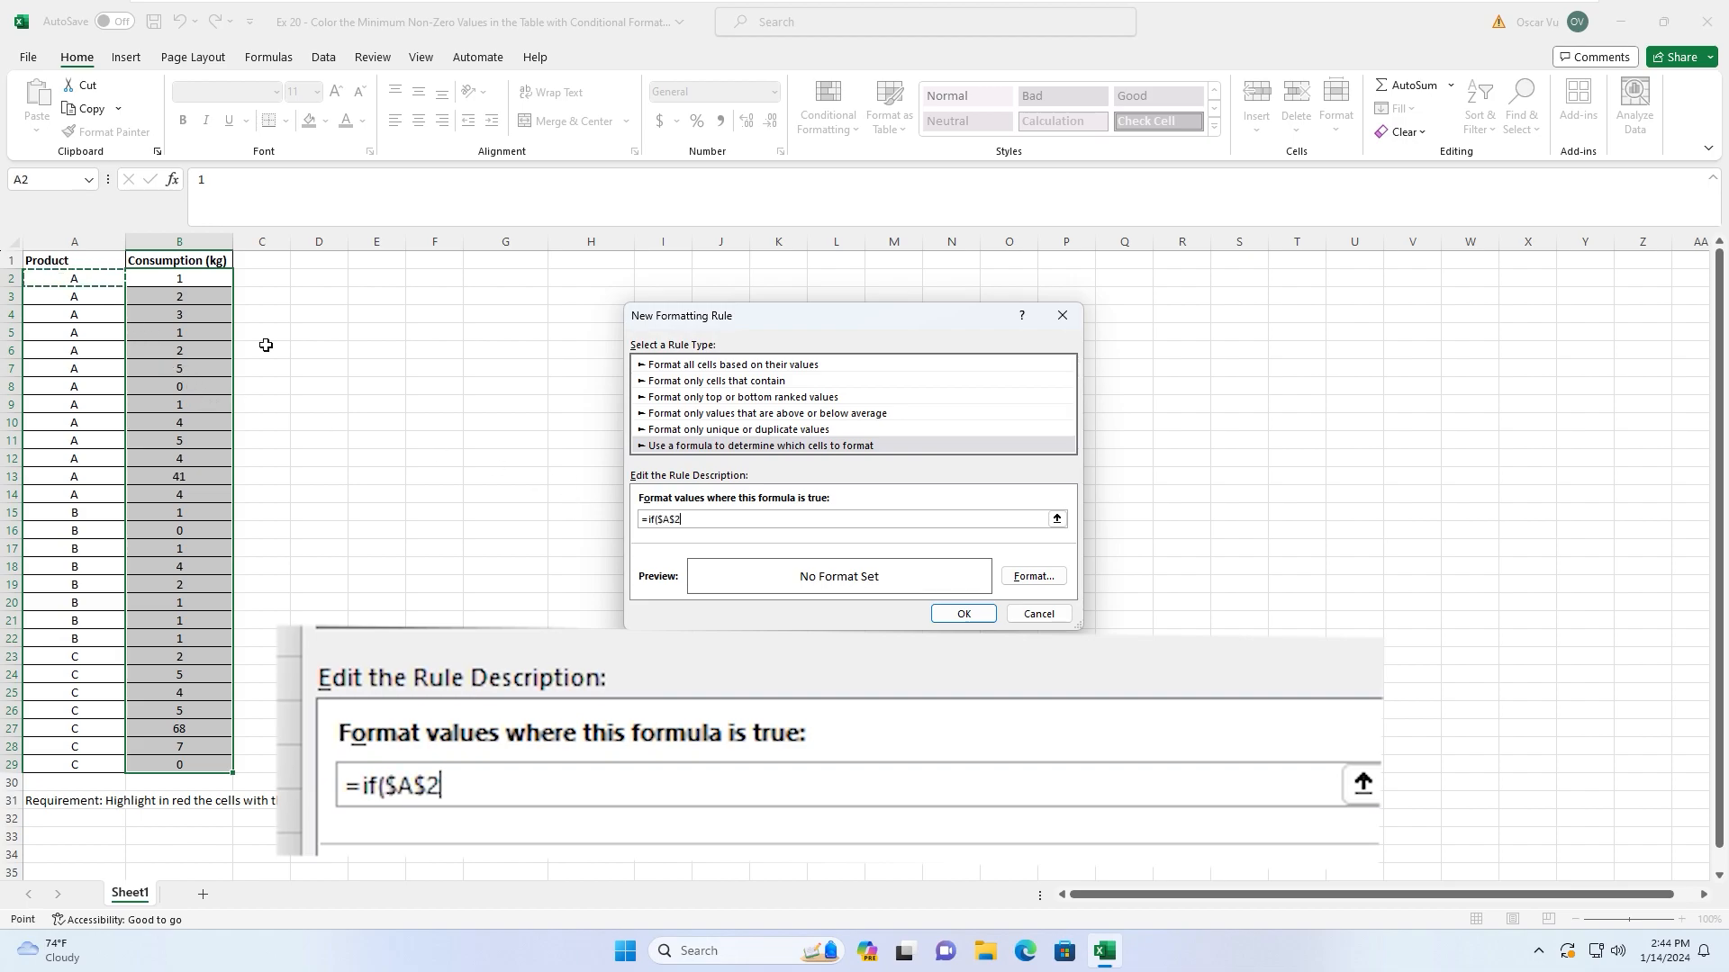
pyautogui.click(676, 518)
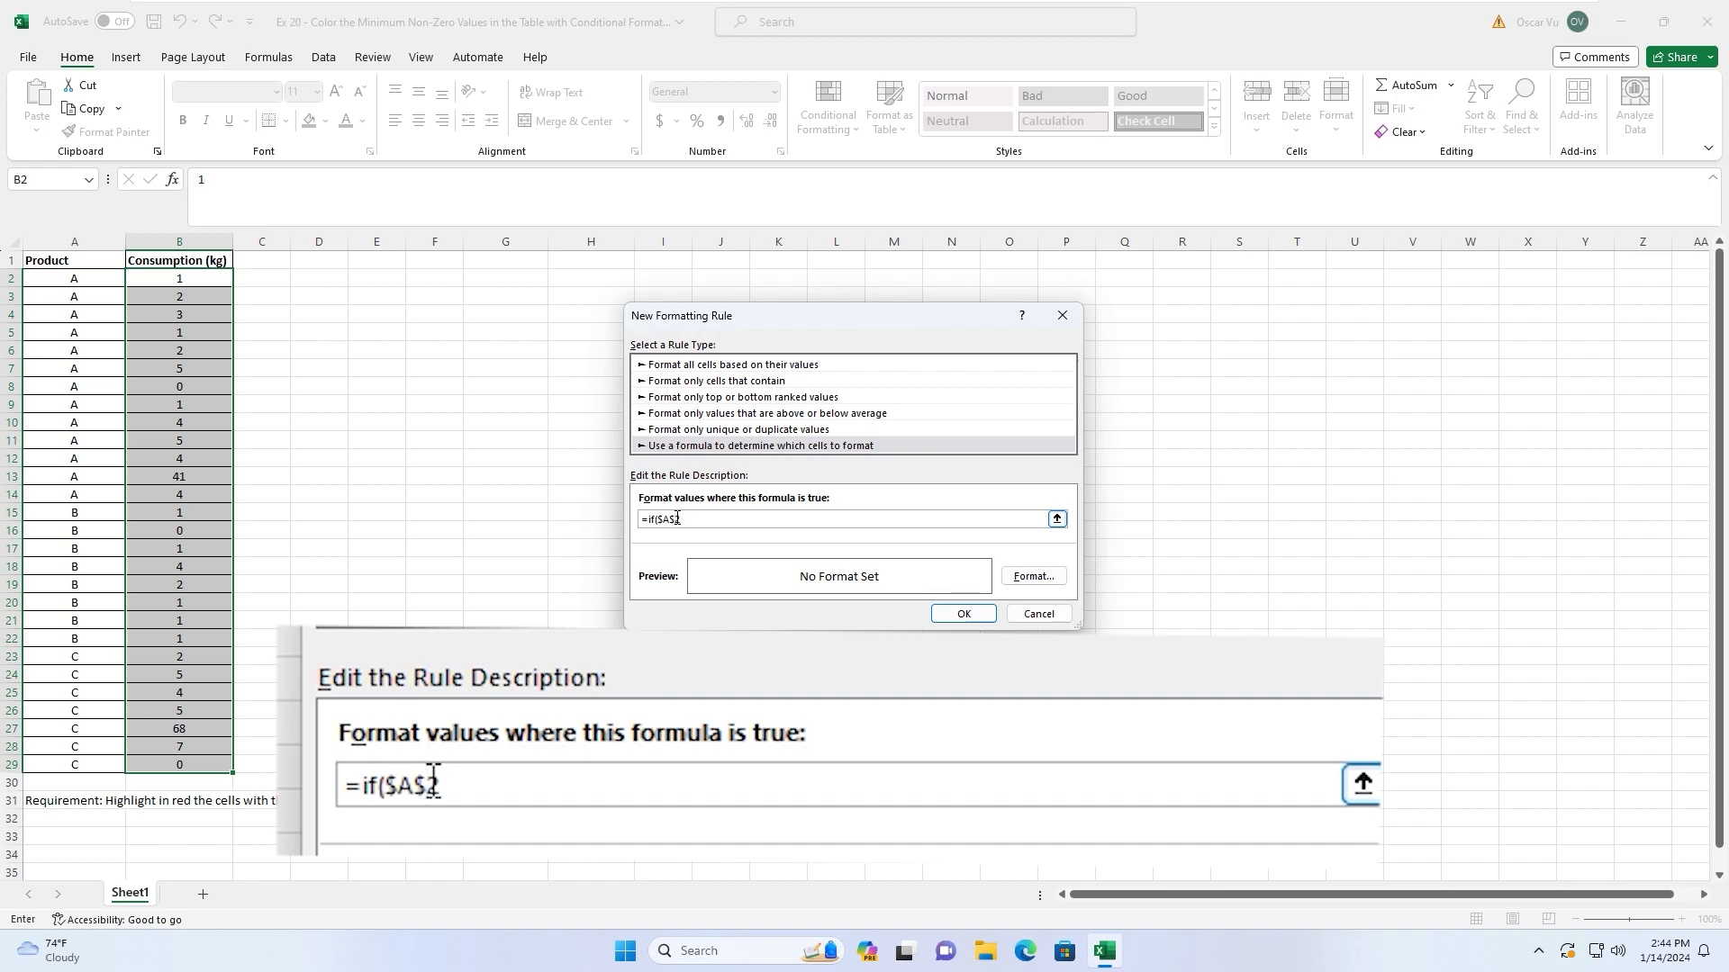
pyautogui.press('BackSpace')
pyautogui.write('<>"",')
# Continue the rule formula by comparing the consumption cell with a conditional minimum, $B2=min(if(.
pyautogui.click(179, 278)
pyautogui.click(717, 520)
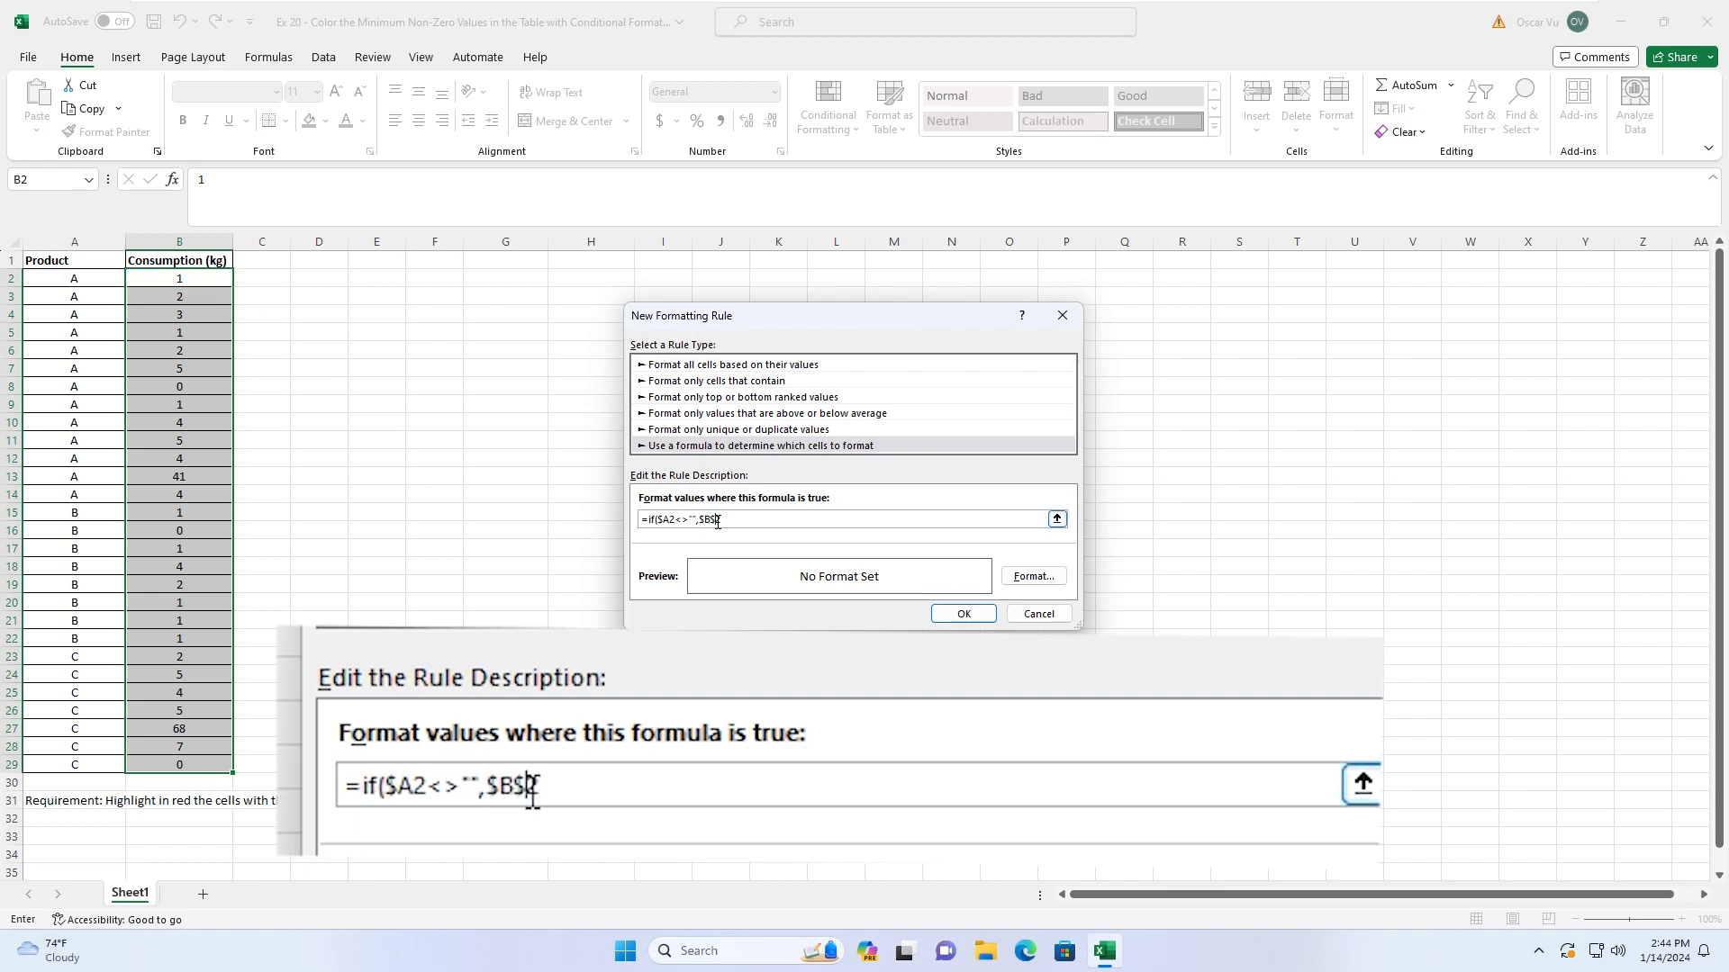
pyautogui.press('BackSpace')
pyautogui.press('BackSpace')
pyautogui.write('2=min(if(')
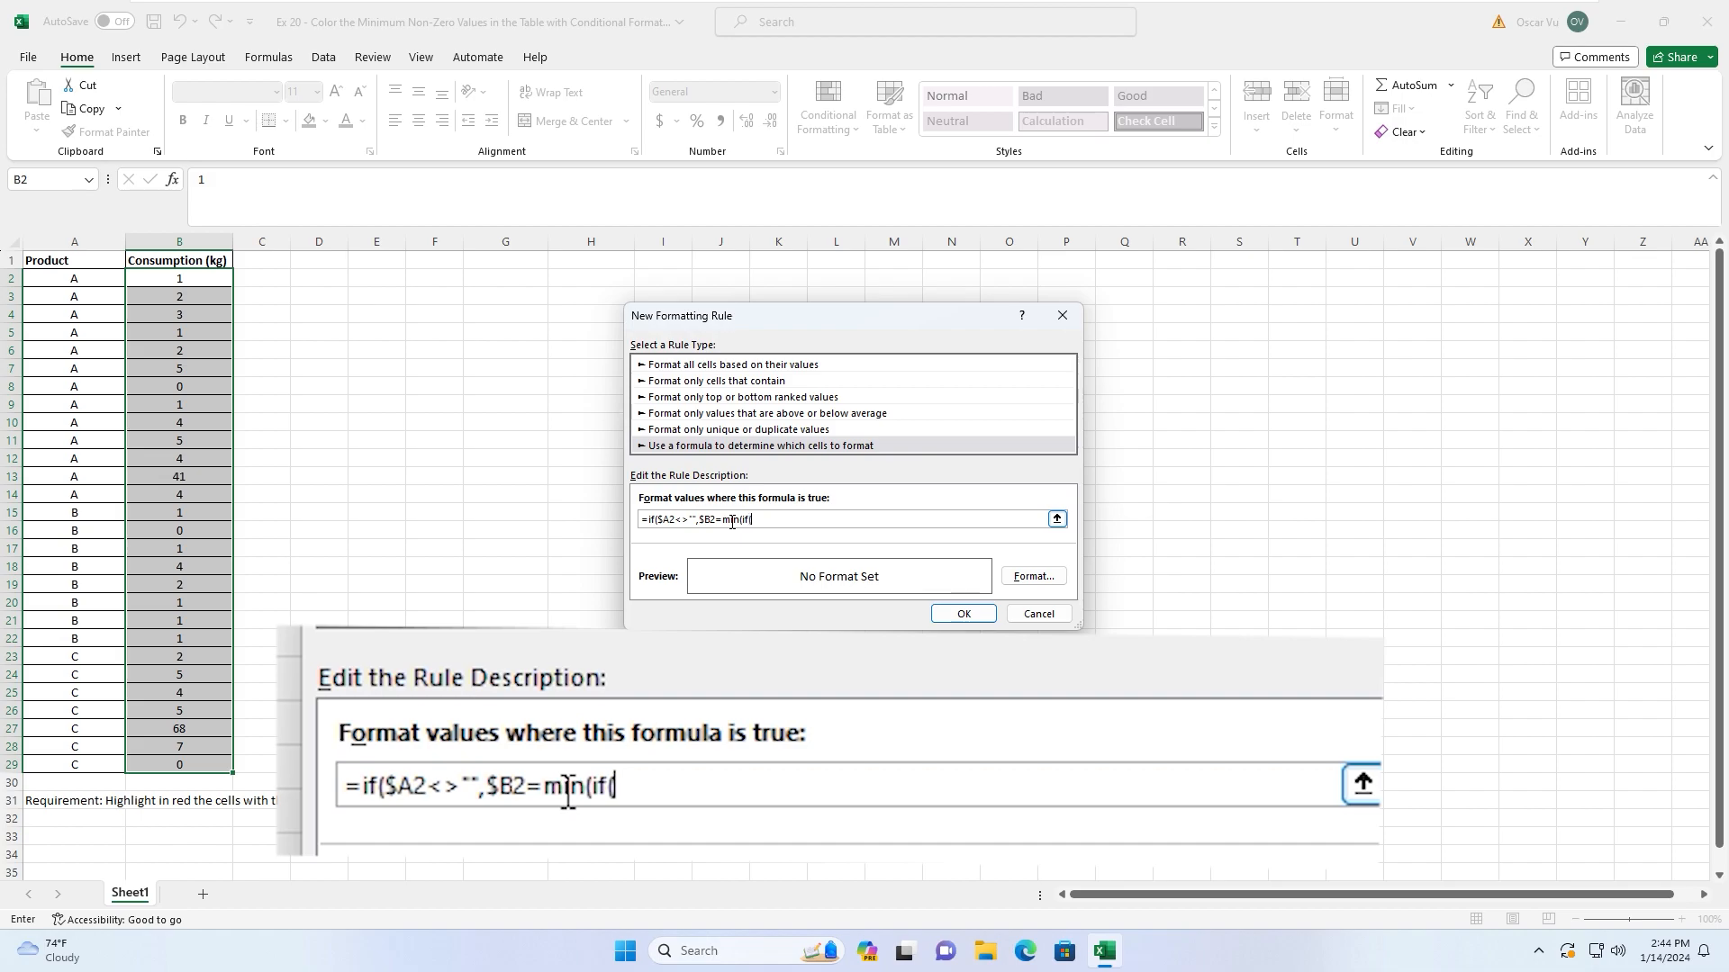
# Add the product-matching condition ($A$2:$A$29=$A2 to the rule formula, with the row of $A2 relative.
pyautogui.write('(')
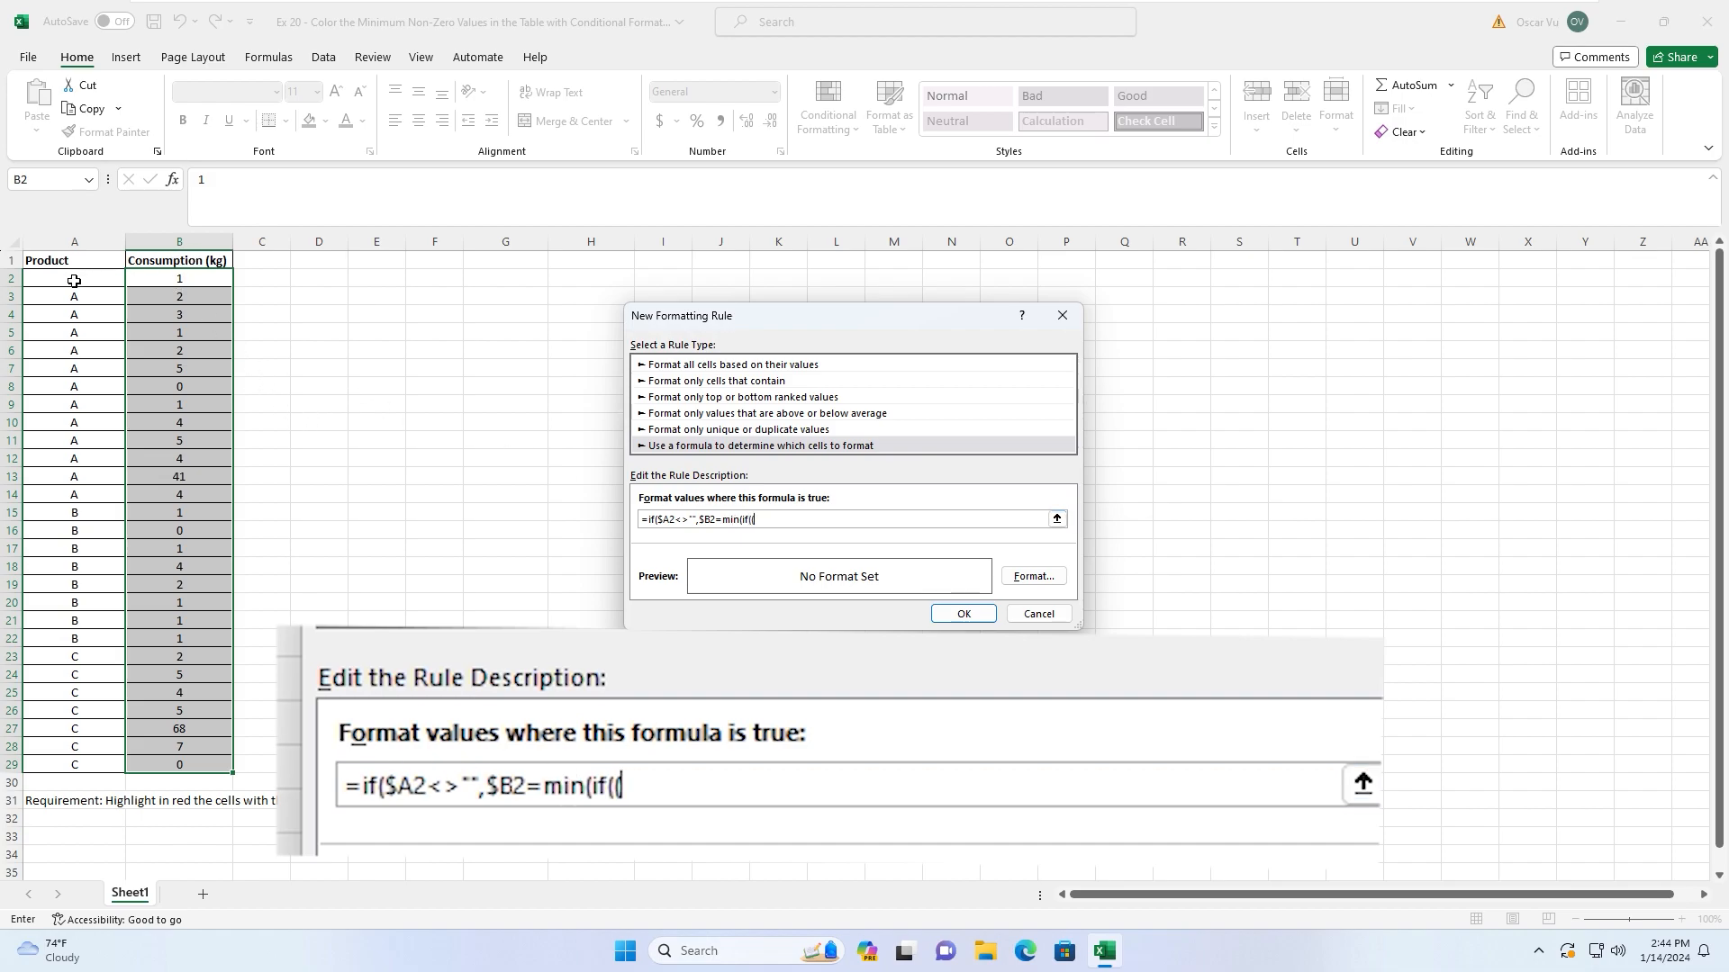
pyautogui.moveTo(74, 280); pyautogui.dragTo(96, 766)
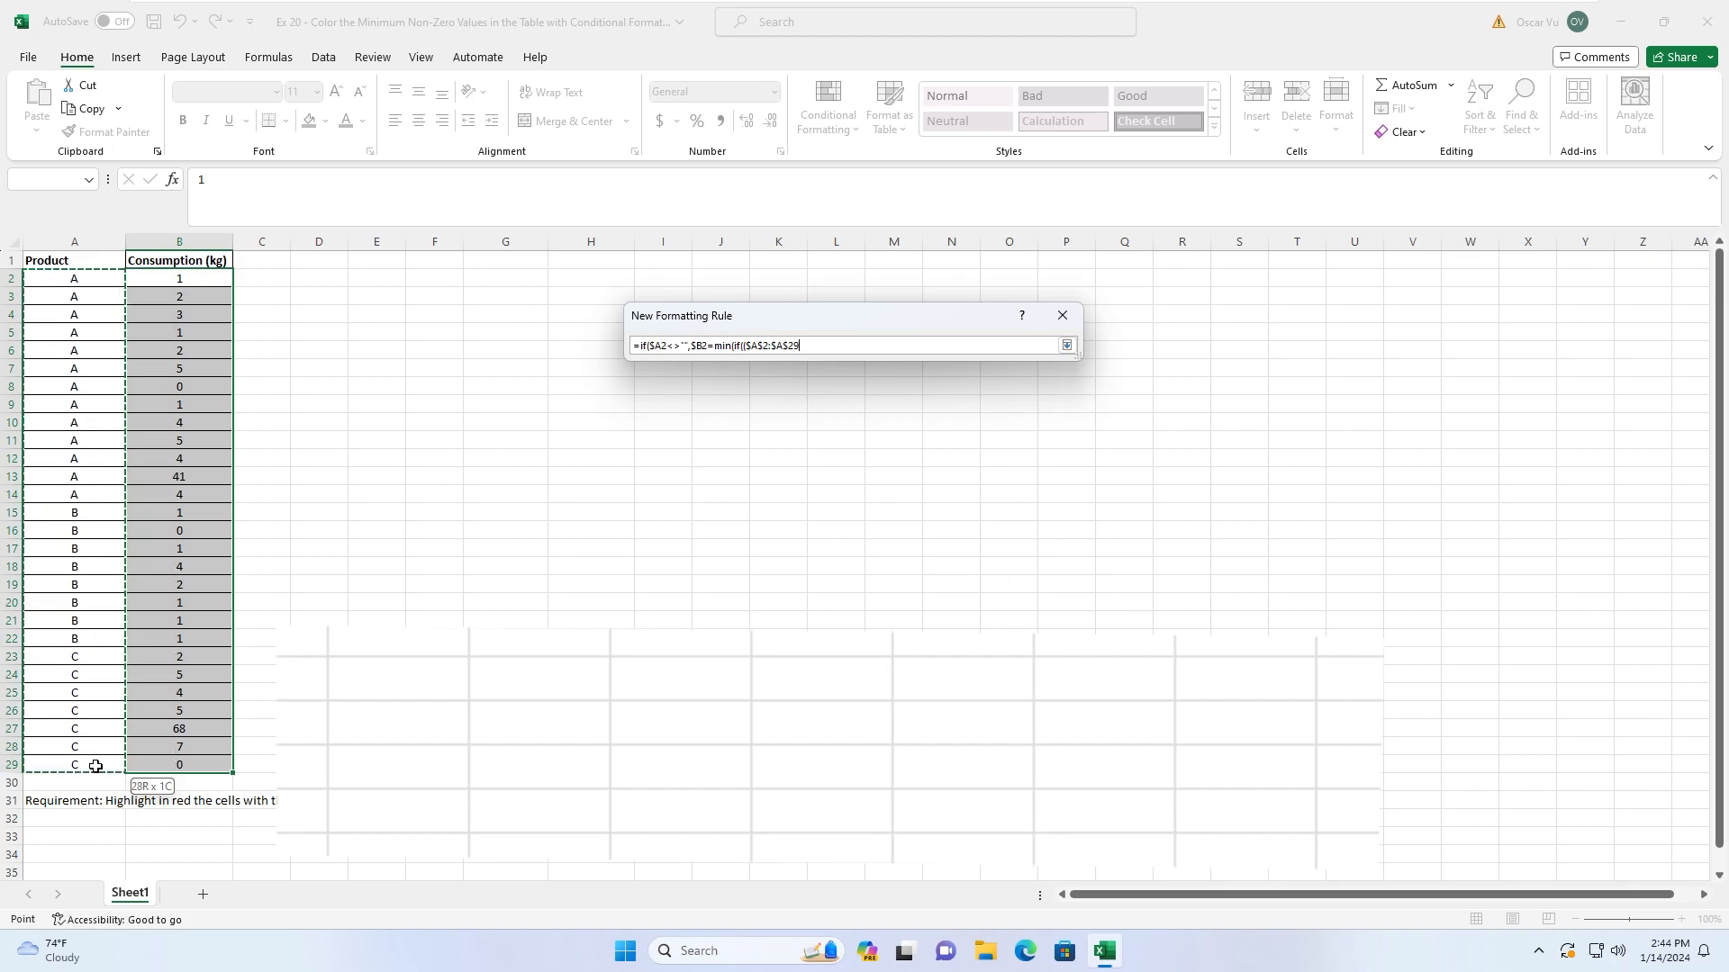
pyautogui.write('=')
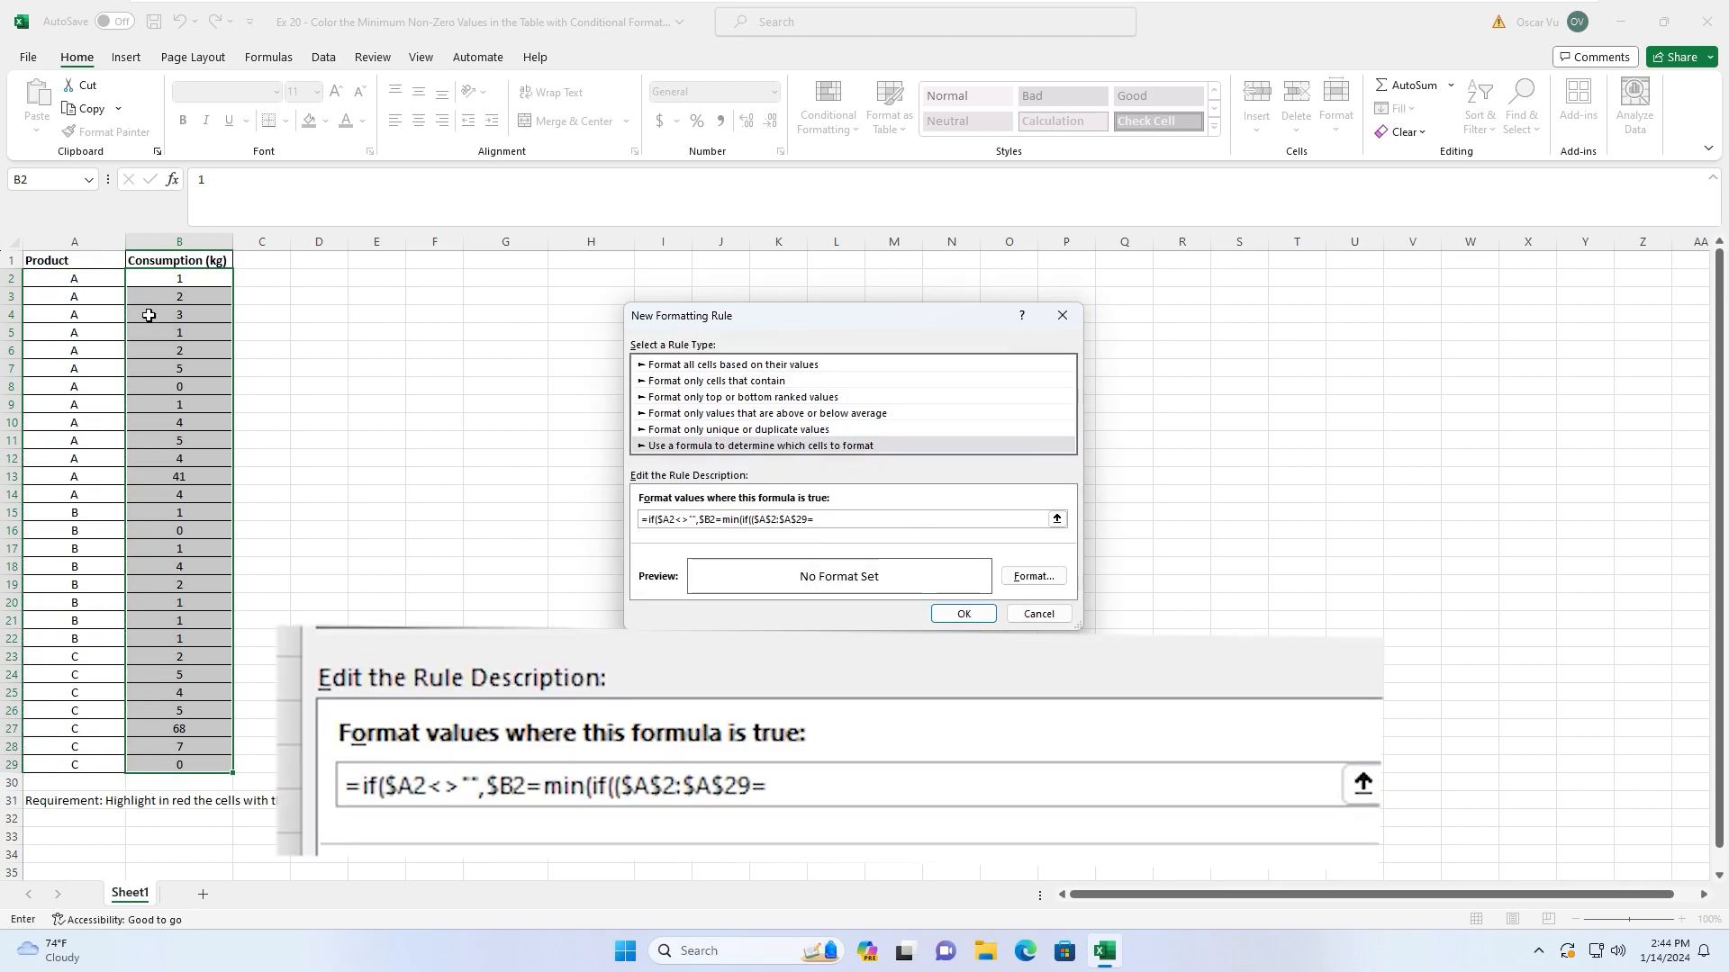
pyautogui.click(54, 280)
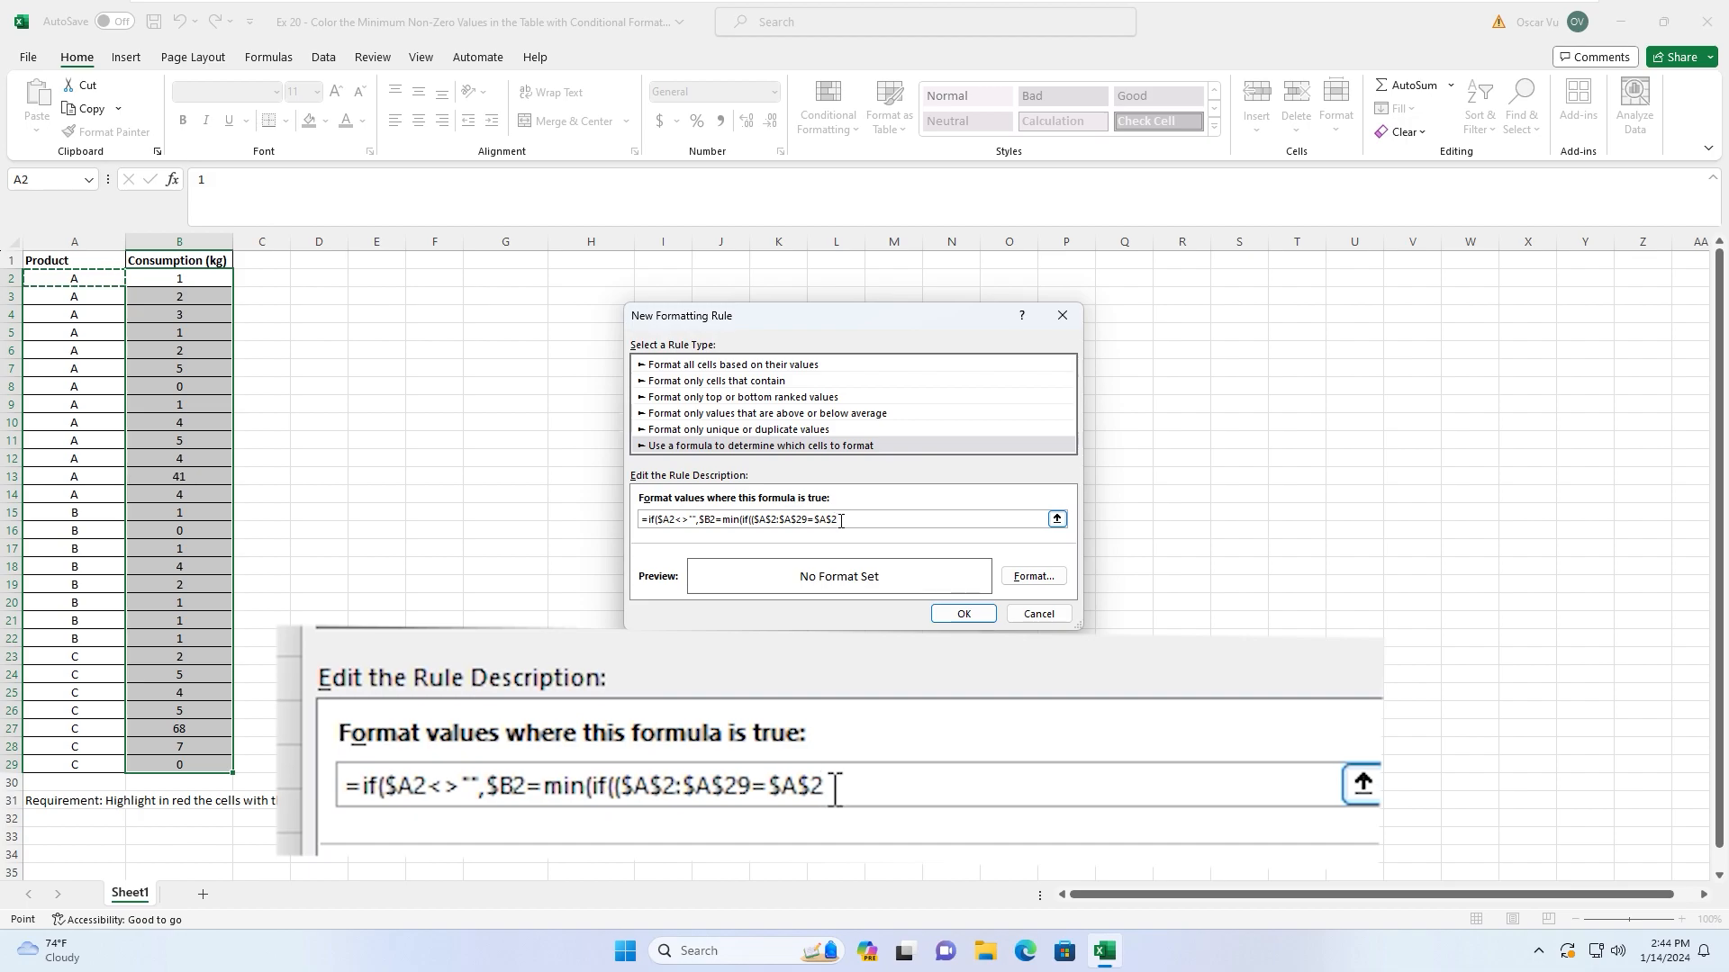
pyautogui.press('F4')
pyautogui.press('F4')
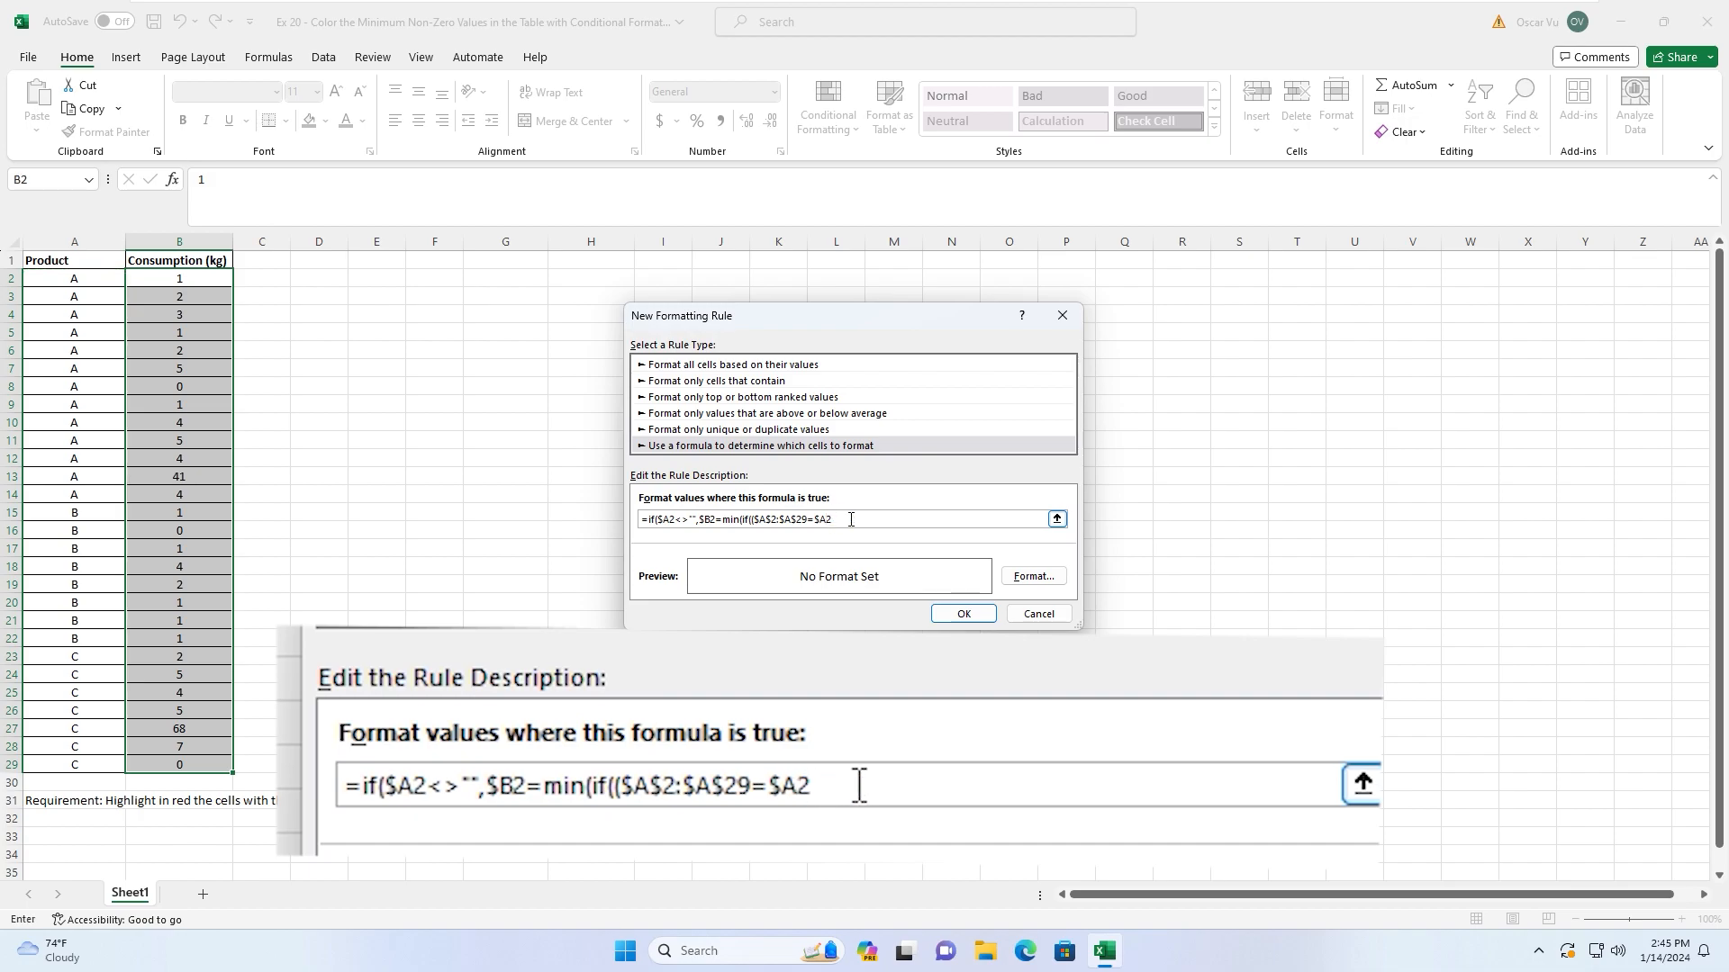
# Complete the rule formula with the greater-than-zero condition and the value range: )*($B$2:$B$29>0),($B$2:$B$29)))).
pyautogui.write(')*(')
pyautogui.moveTo(179, 279); pyautogui.dragTo(180, 761)
pyautogui.write('>')
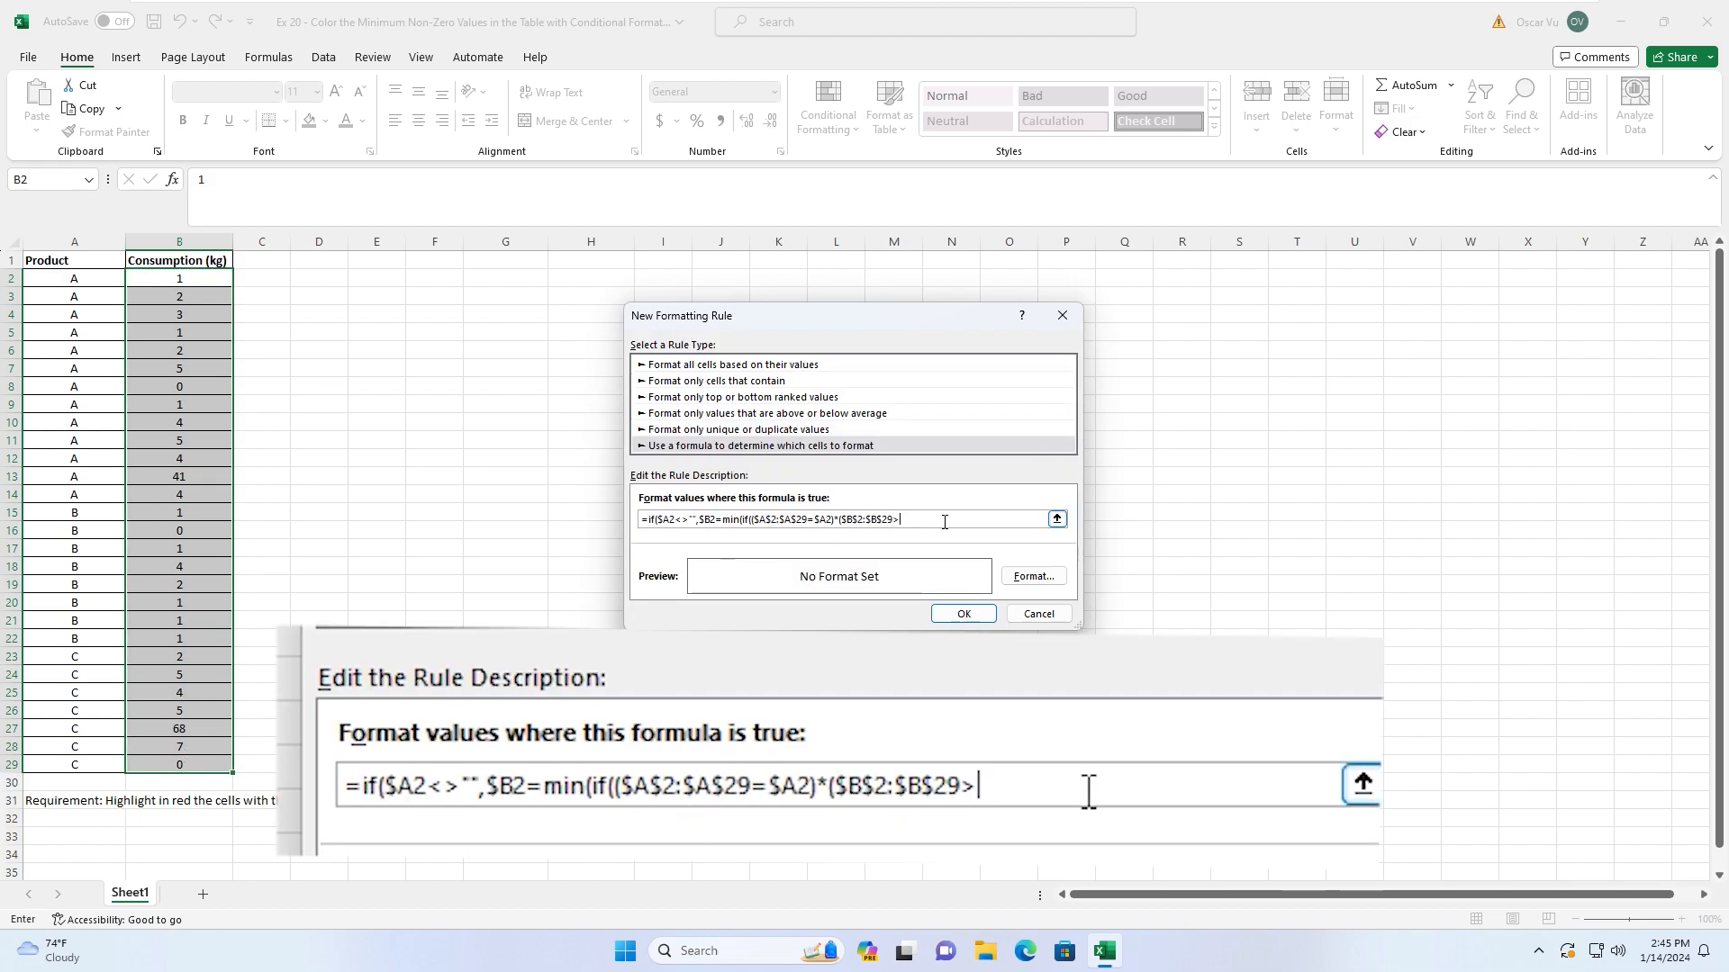
pyautogui.write('0')
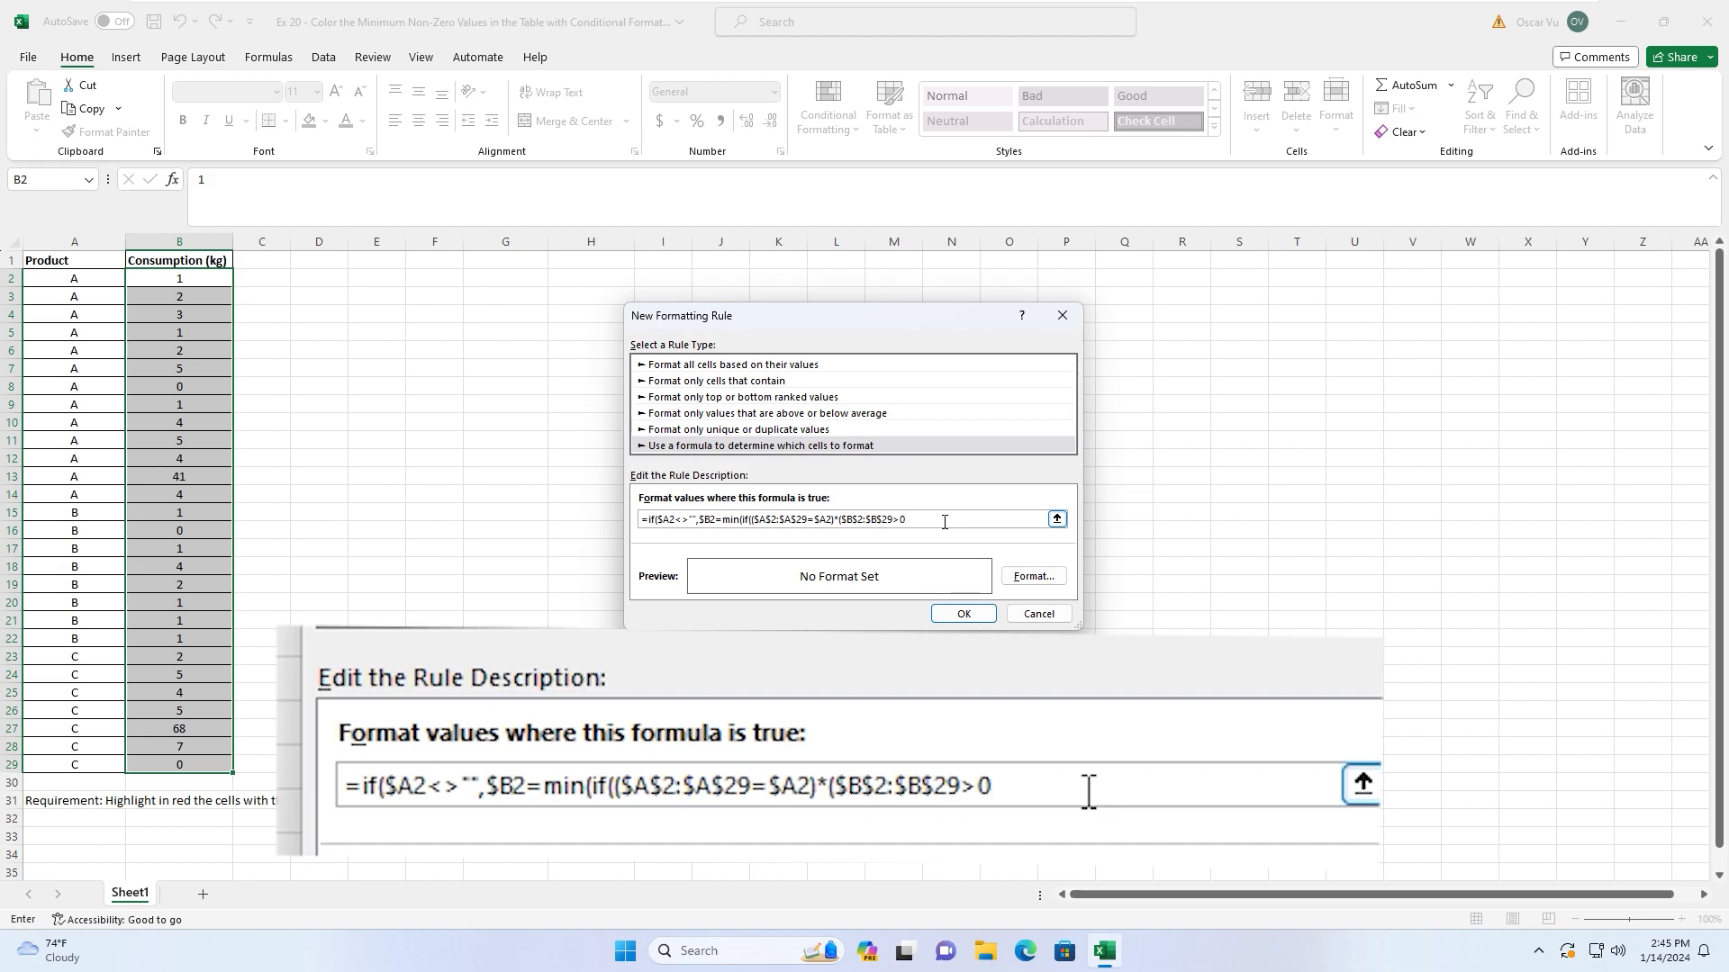
pyautogui.write('),(')
pyautogui.moveTo(153, 278); pyautogui.dragTo(171, 761)
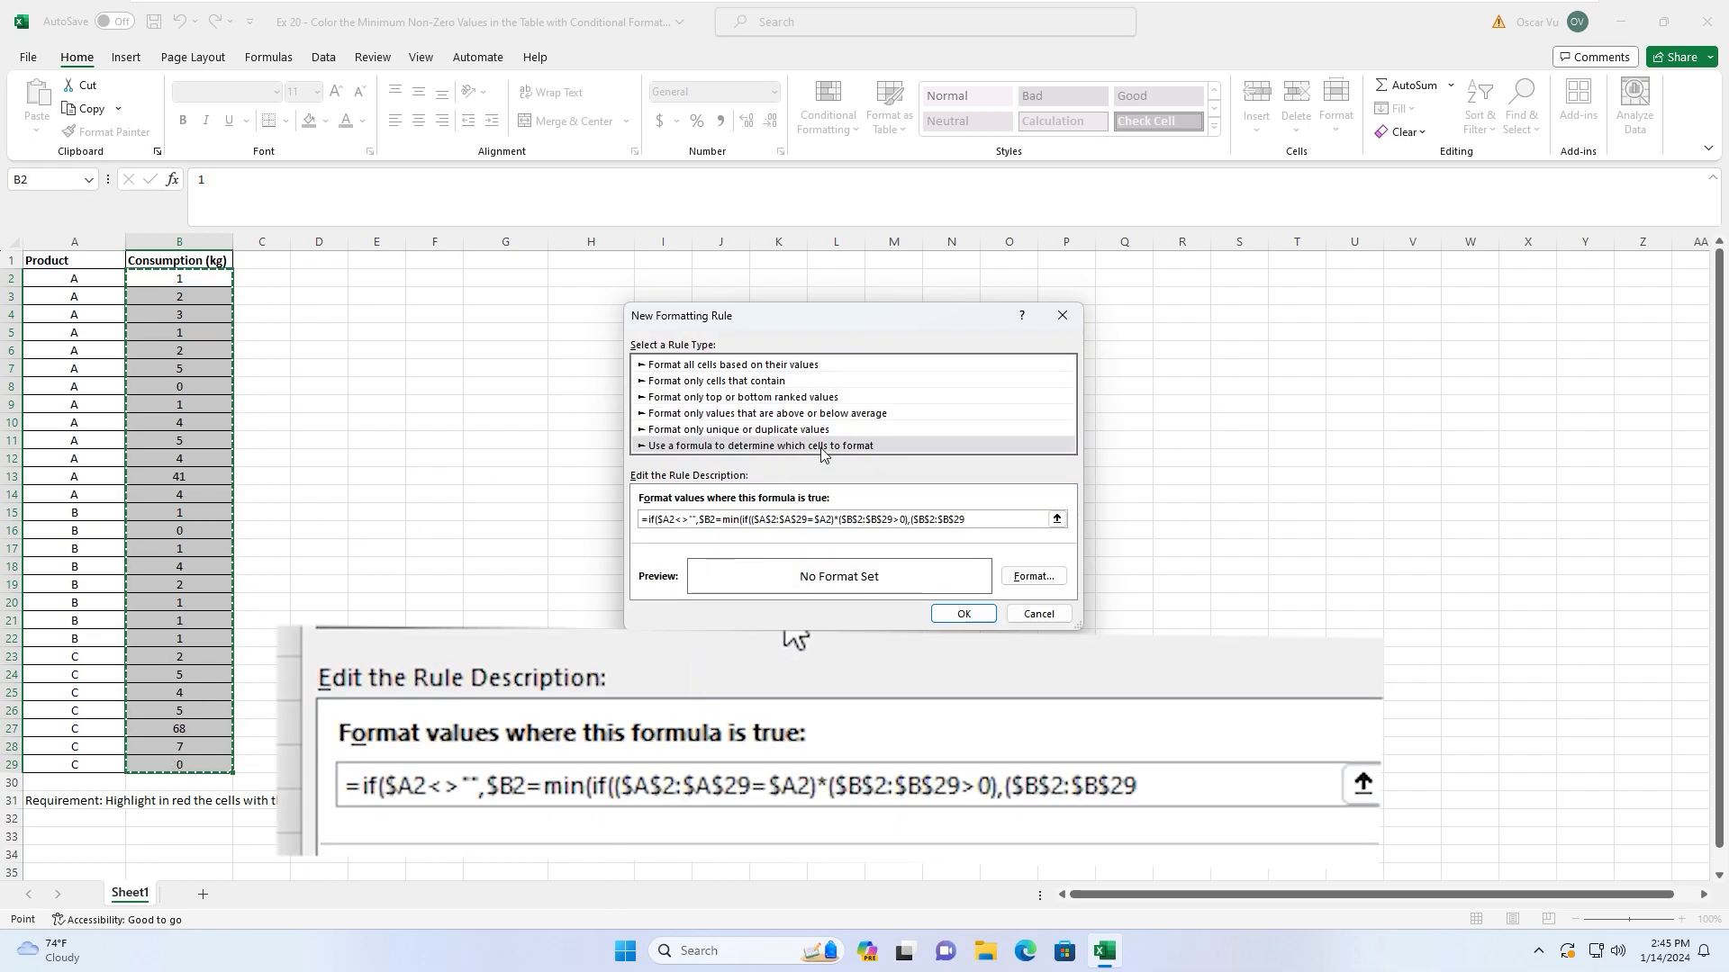
pyautogui.write(')))')
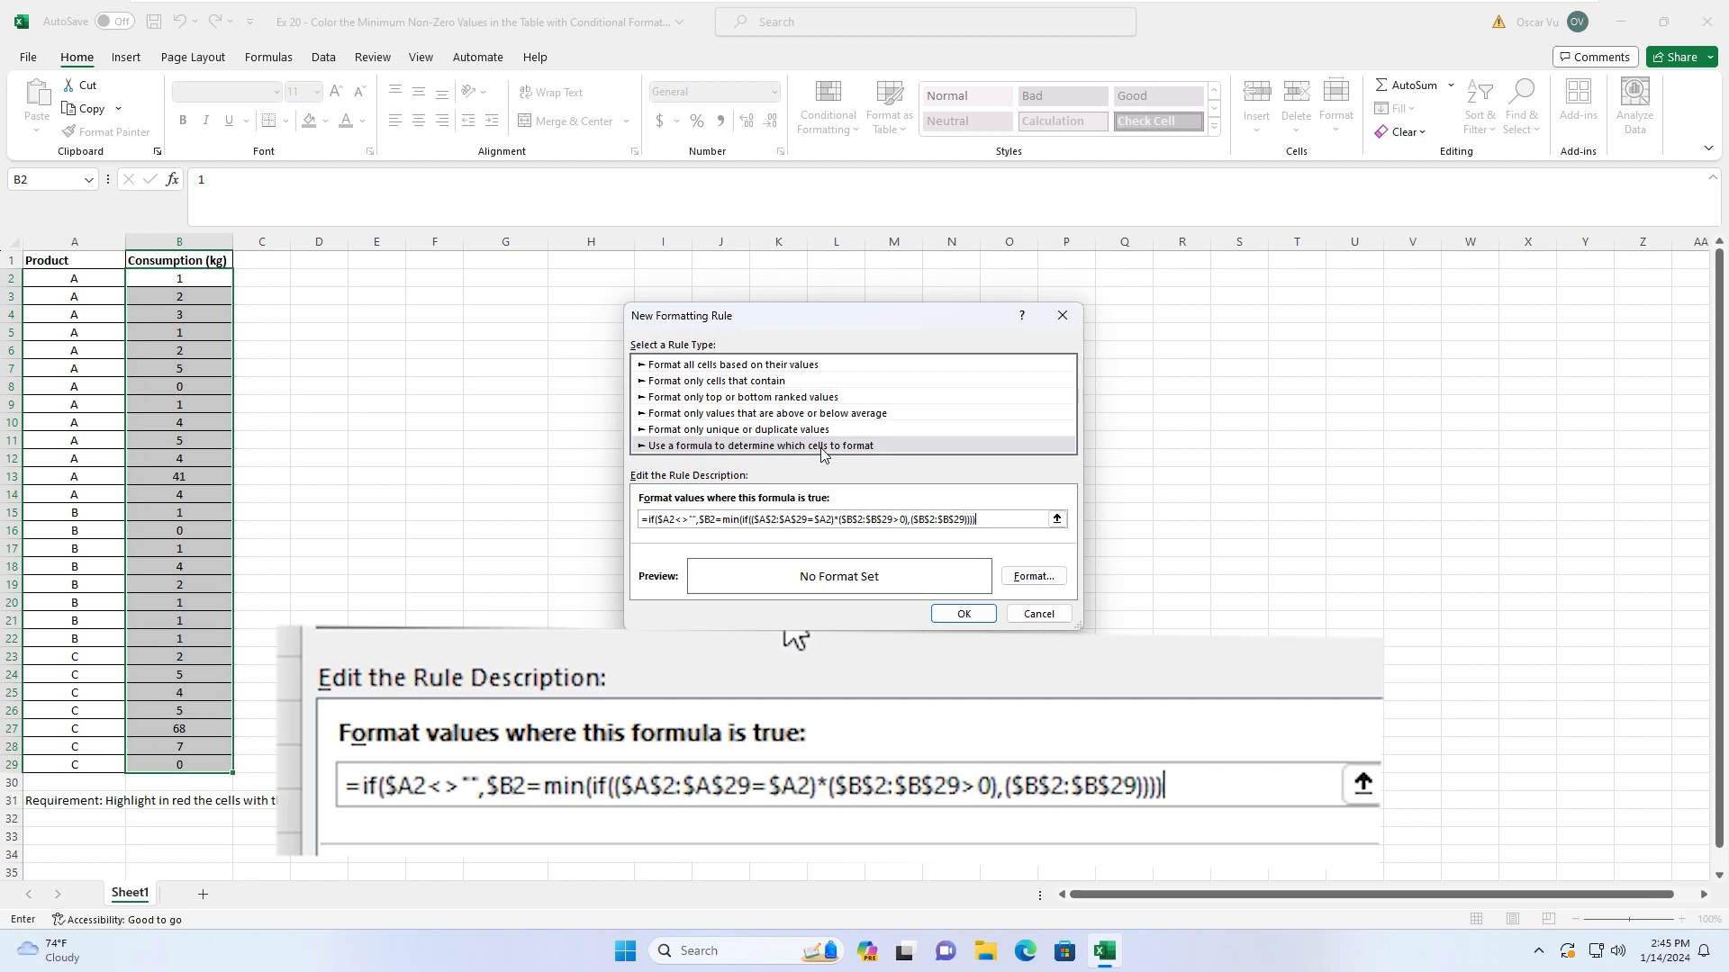
# Give the rule a red background fill and apply it to the consumption cells.
pyautogui.click(1032, 576)
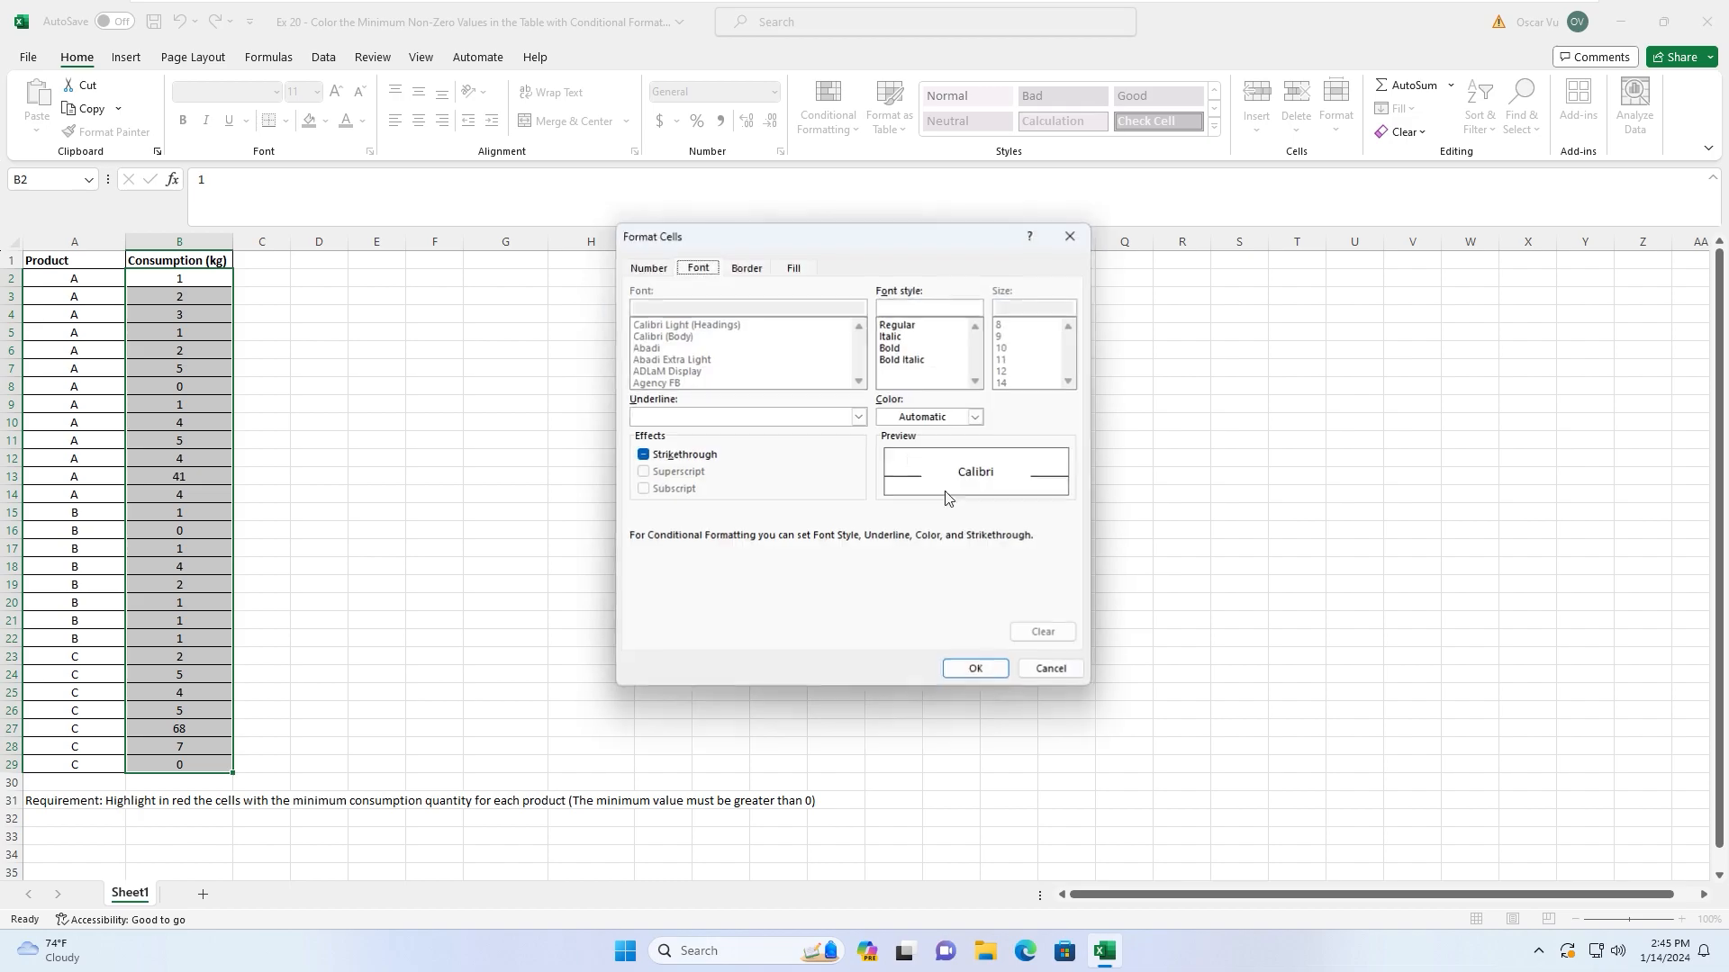
pyautogui.click(793, 267)
pyautogui.click(662, 443)
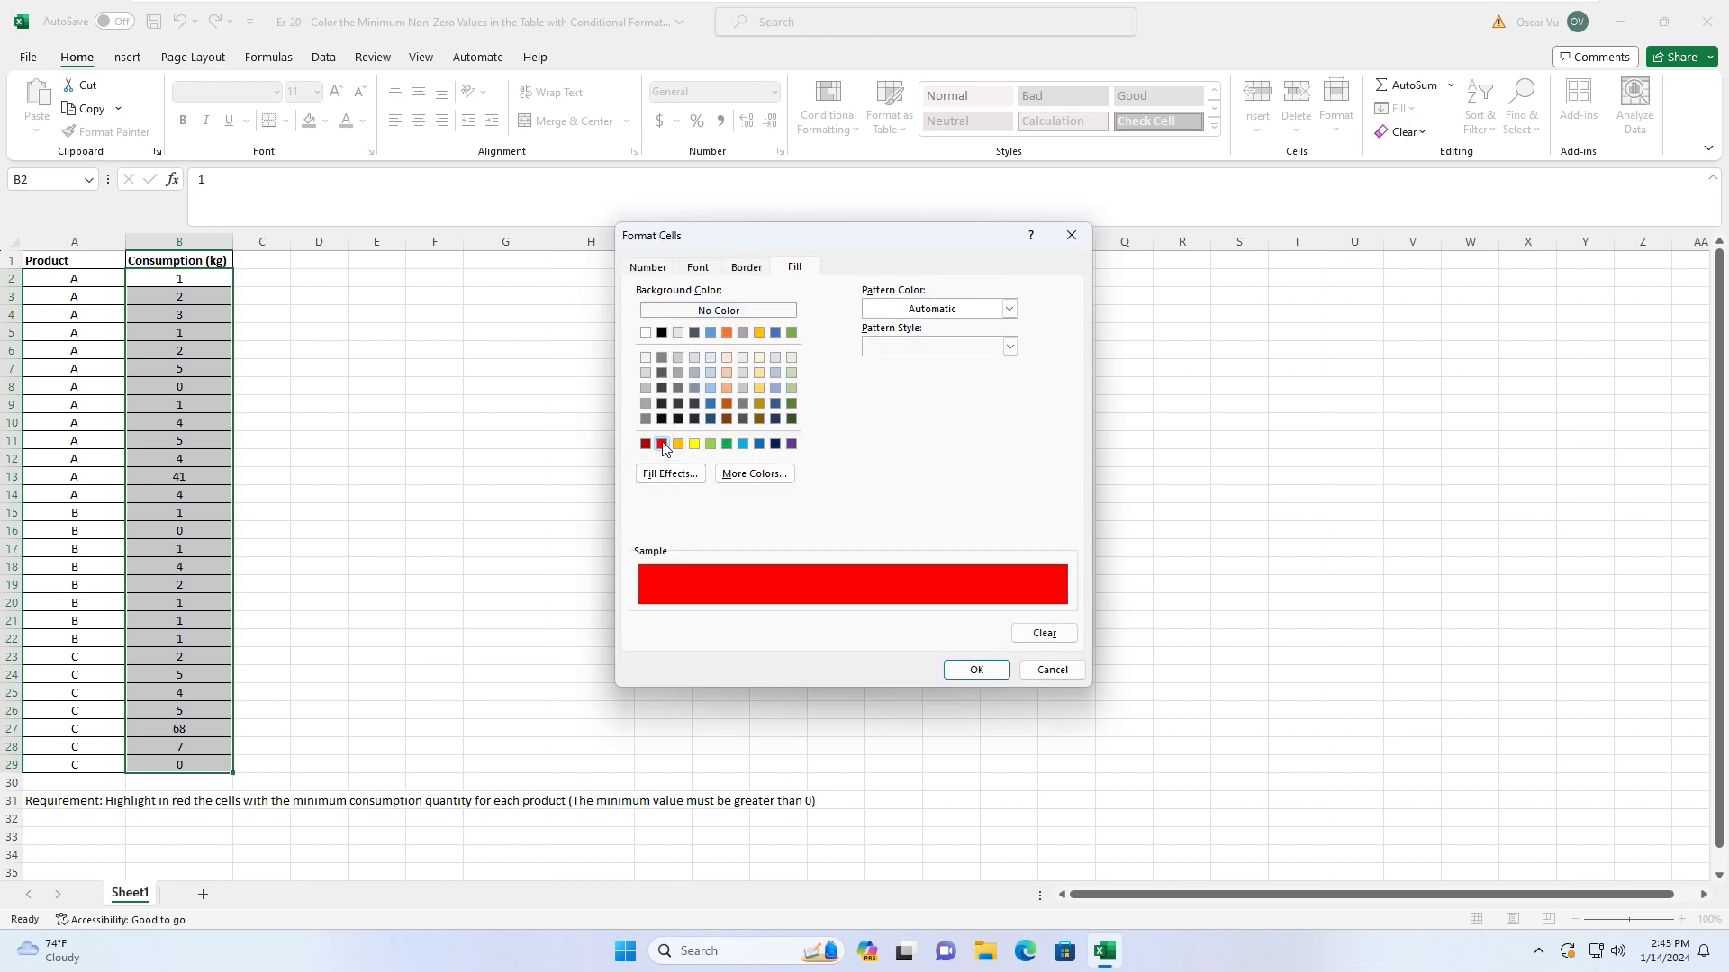
pyautogui.click(972, 668)
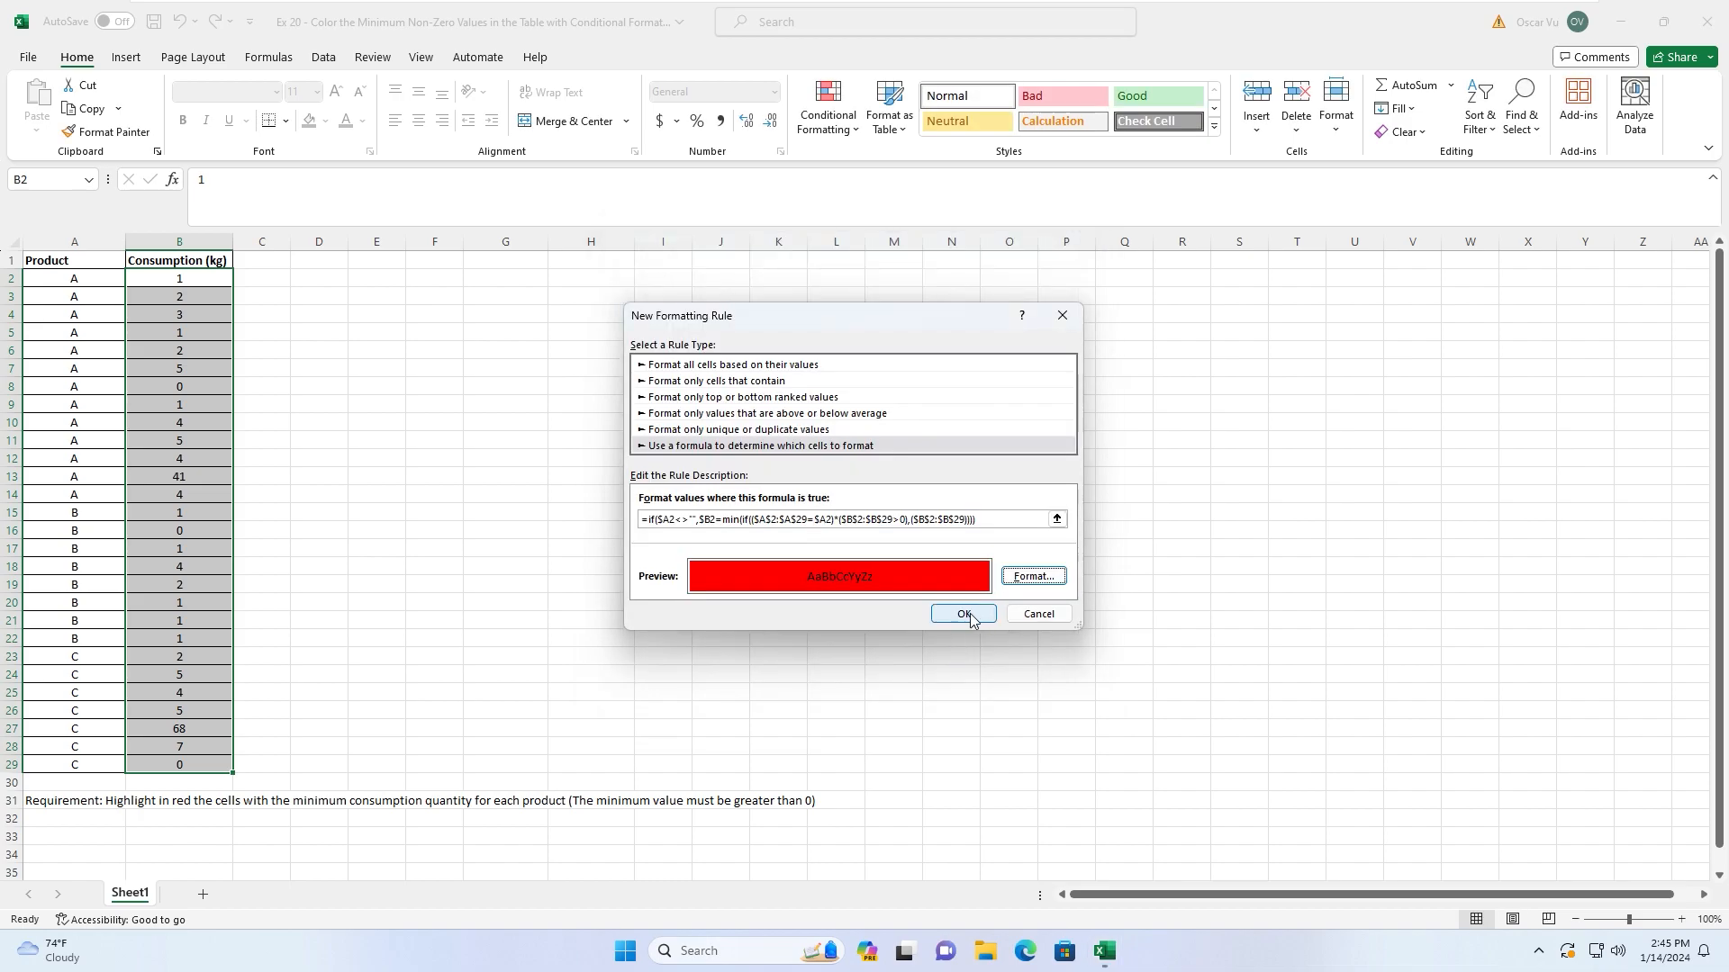
pyautogui.click(963, 614)
pyautogui.click(1035, 609)
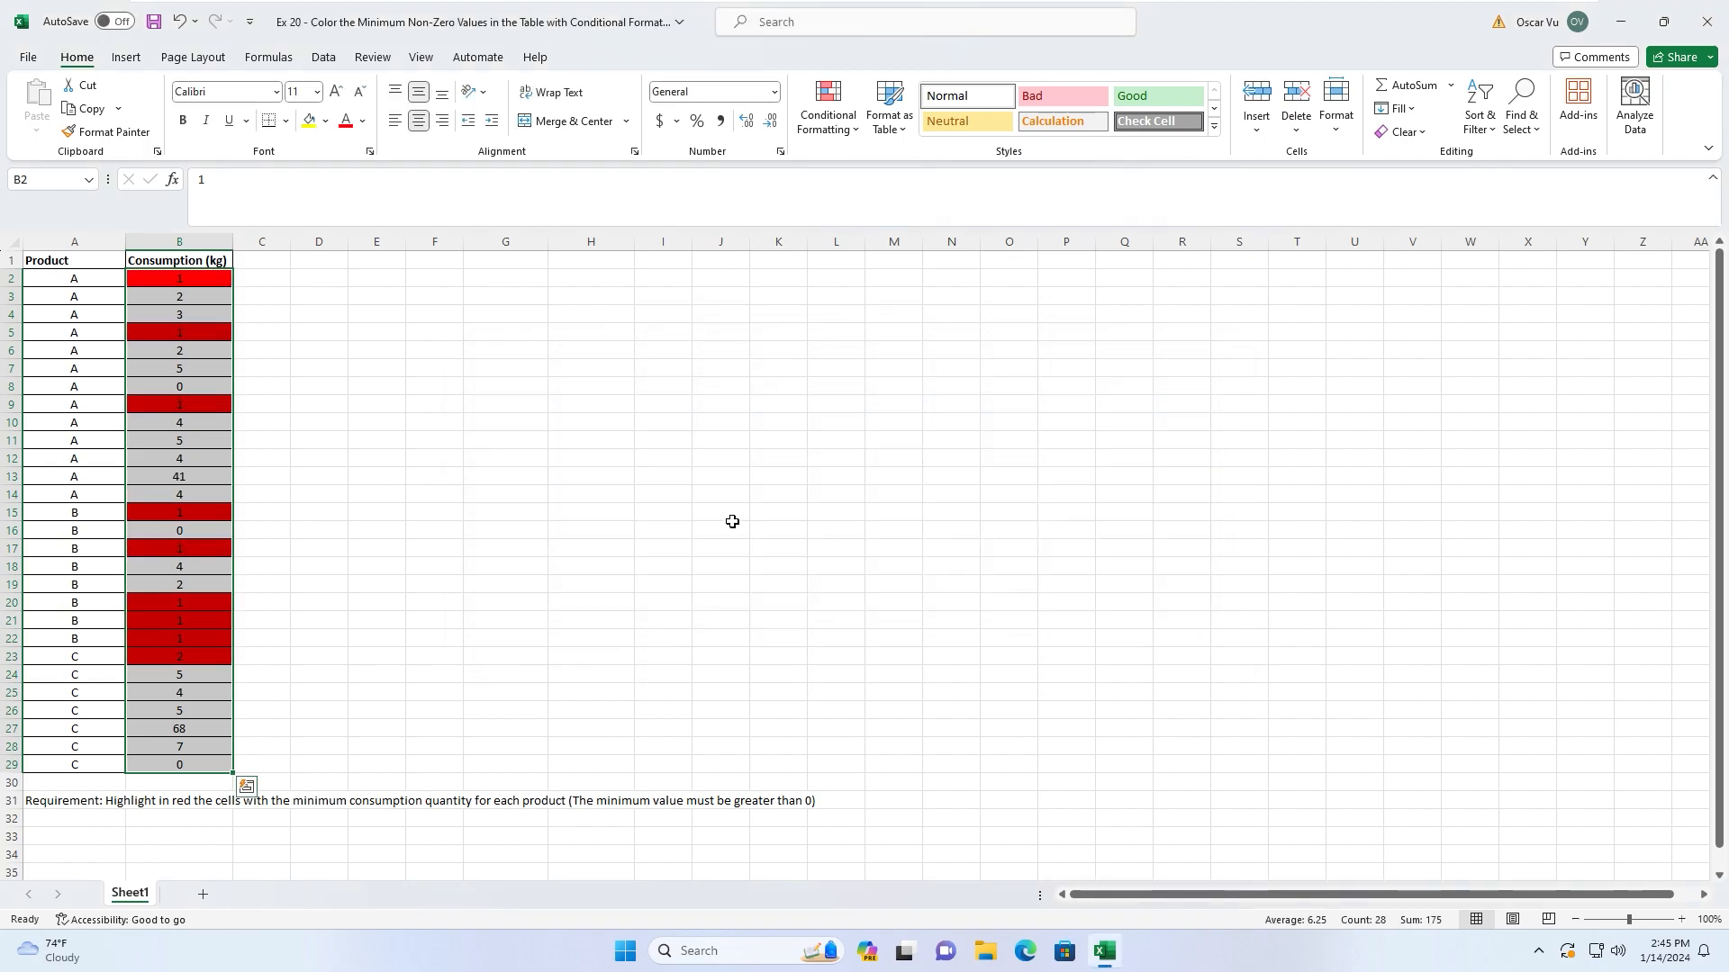
pyautogui.click(171, 279)
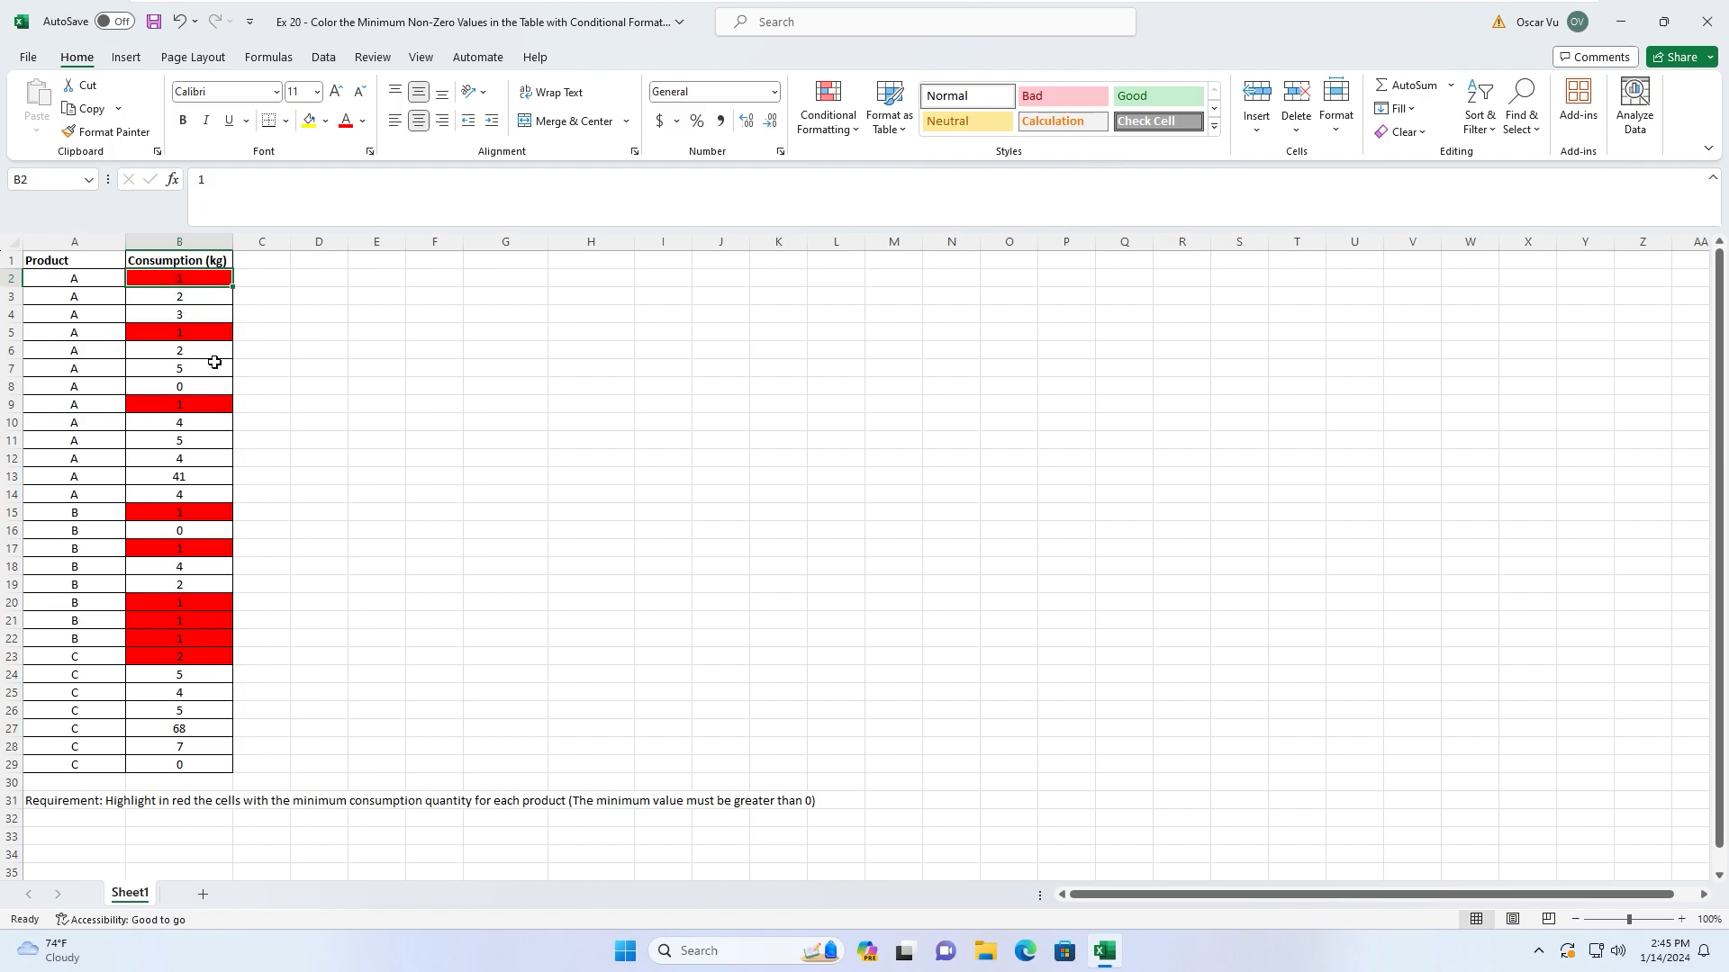
# In C2, start a minimum formula with the product-matching condition: =min(if(($A$2:$A$29=A2, keeping the A2 reference relative.
pyautogui.click(281, 285)
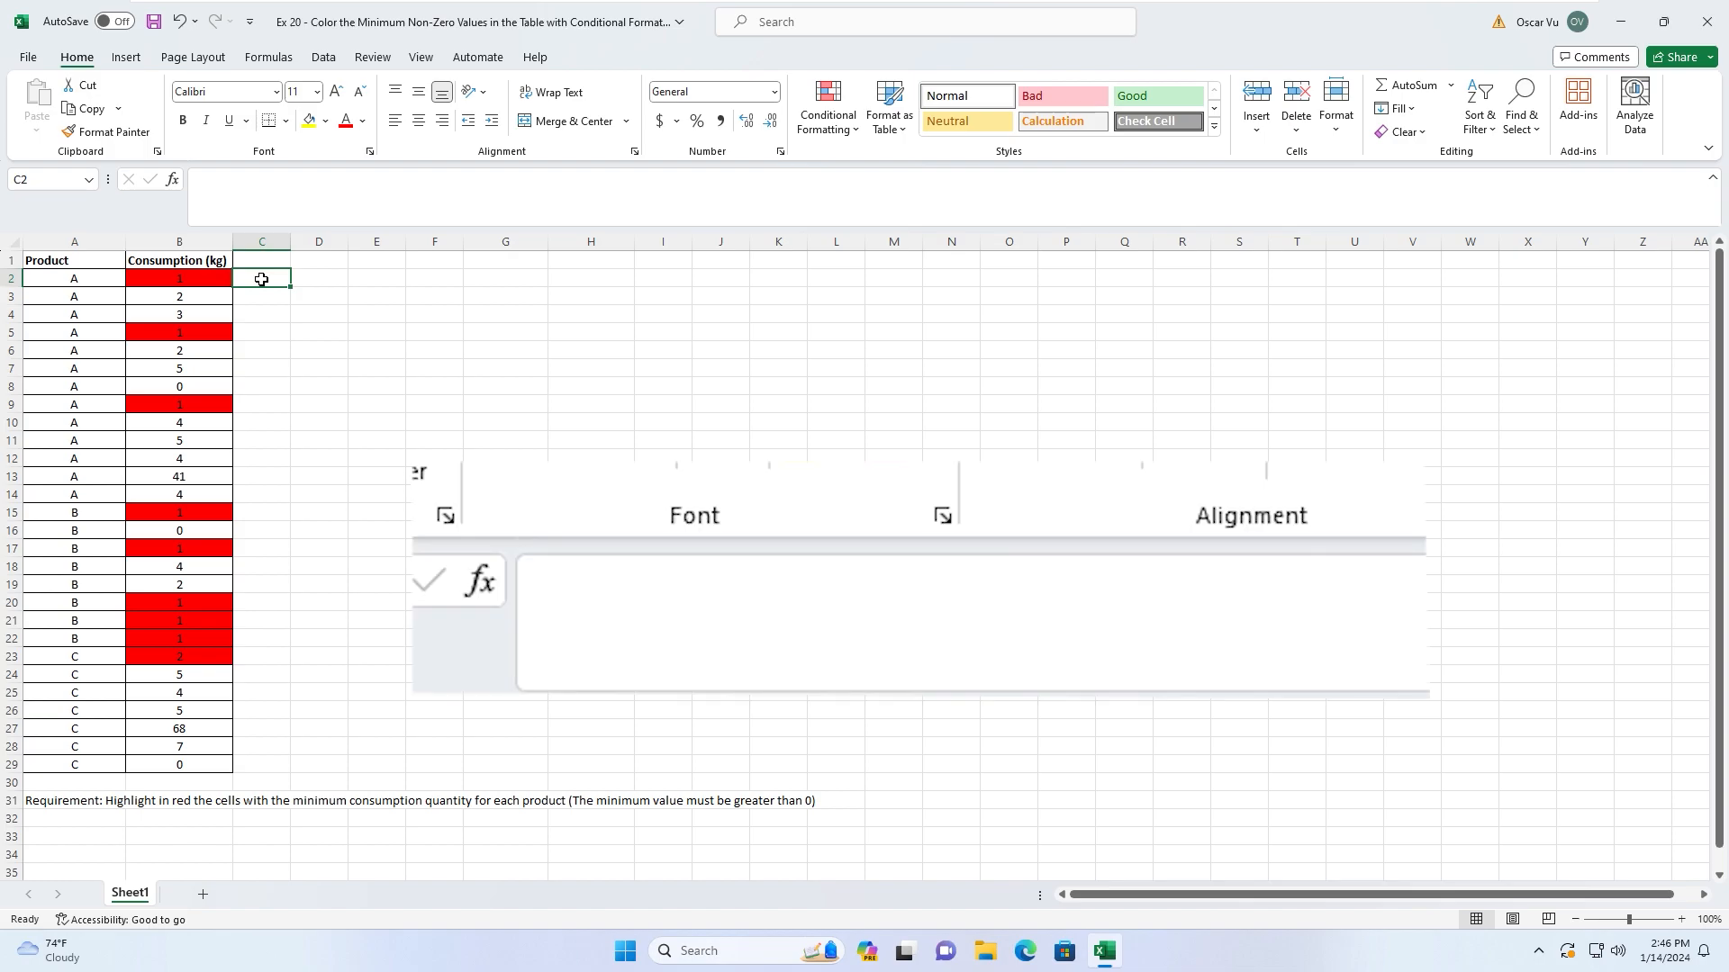
pyautogui.write('=min')
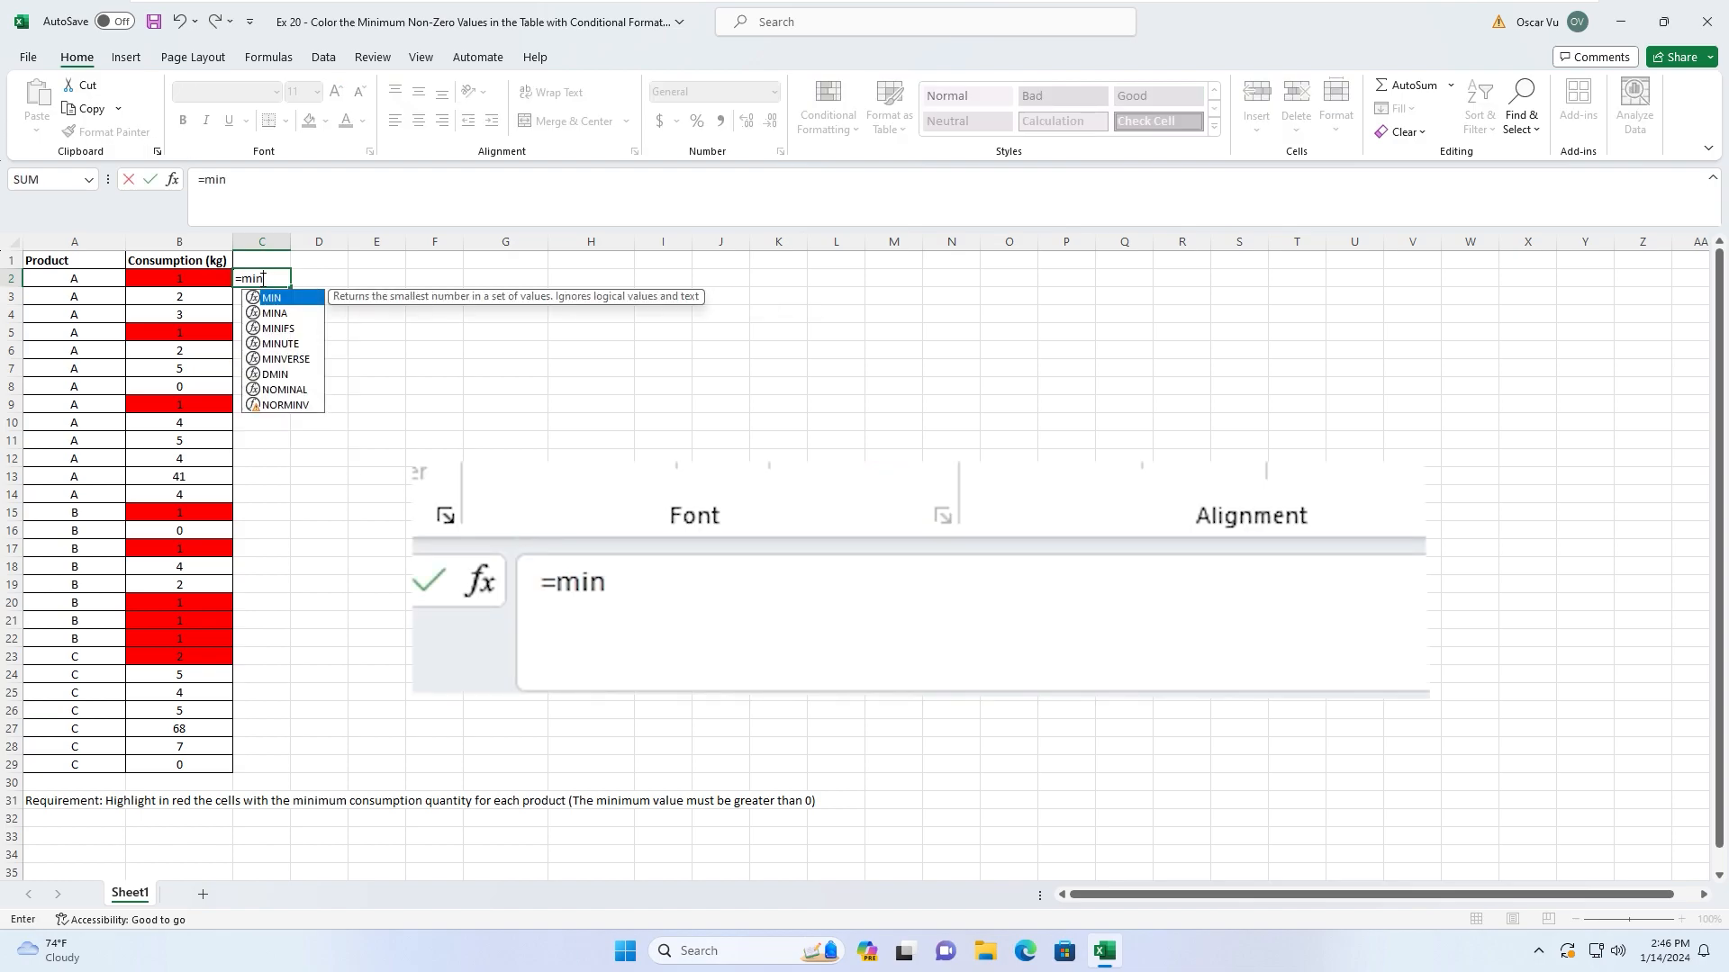
pyautogui.write('(if((')
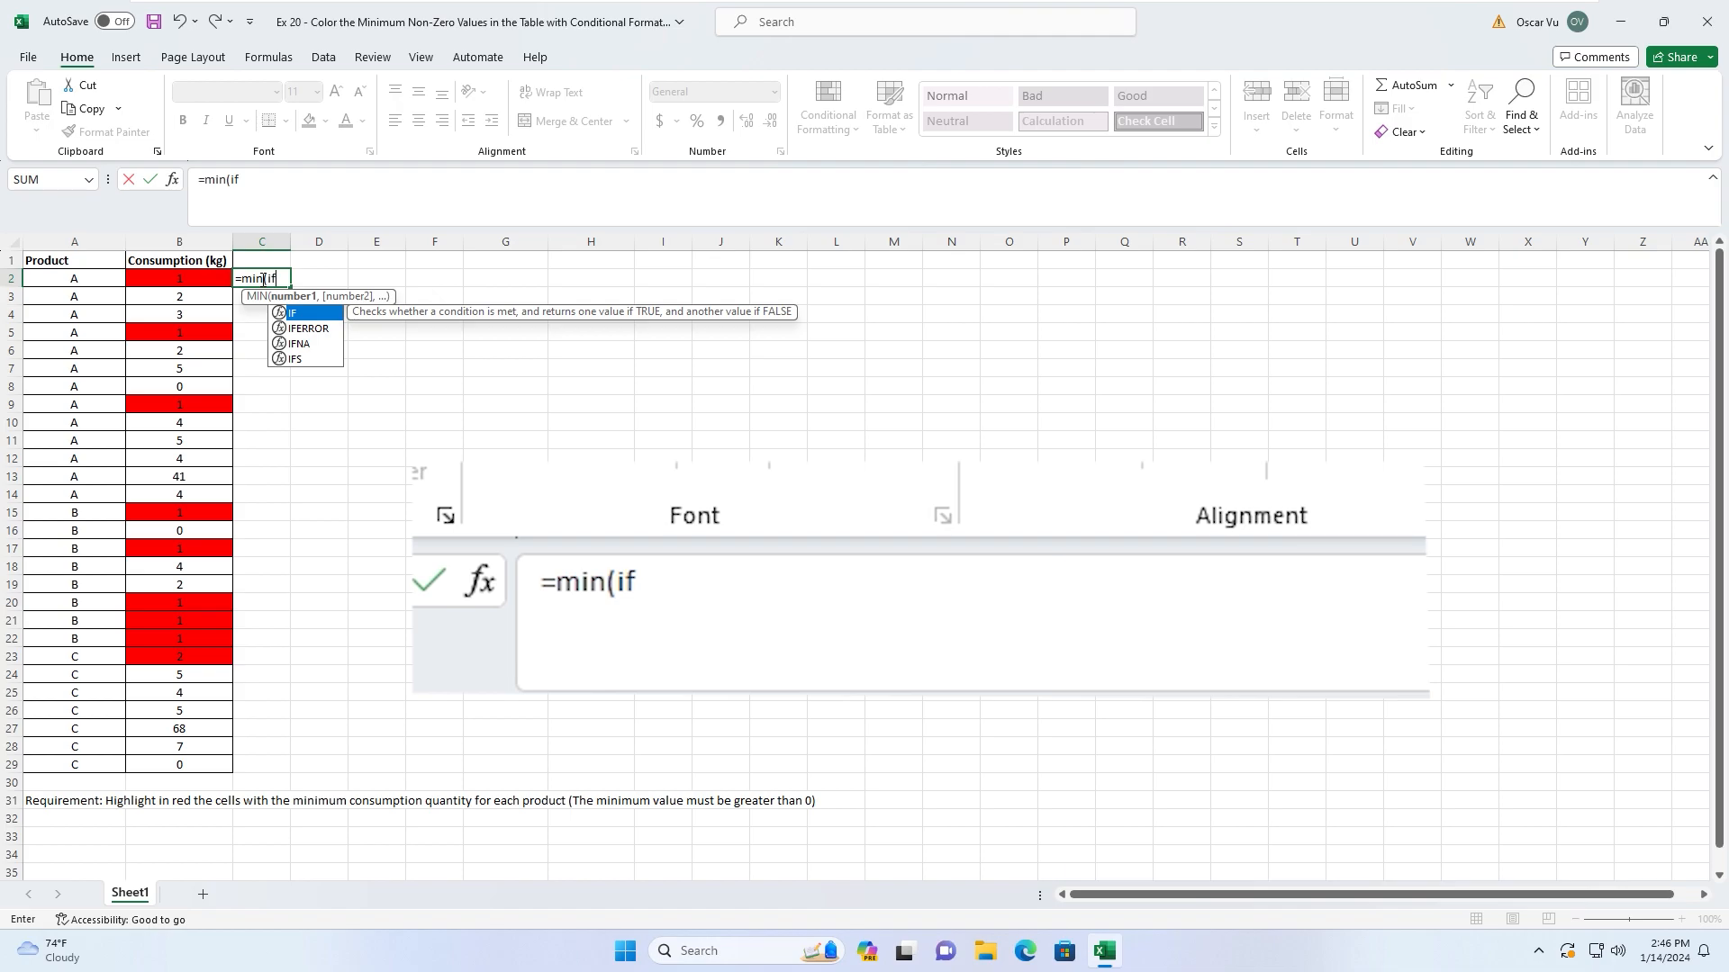
pyautogui.moveTo(75, 279); pyautogui.dragTo(87, 764)
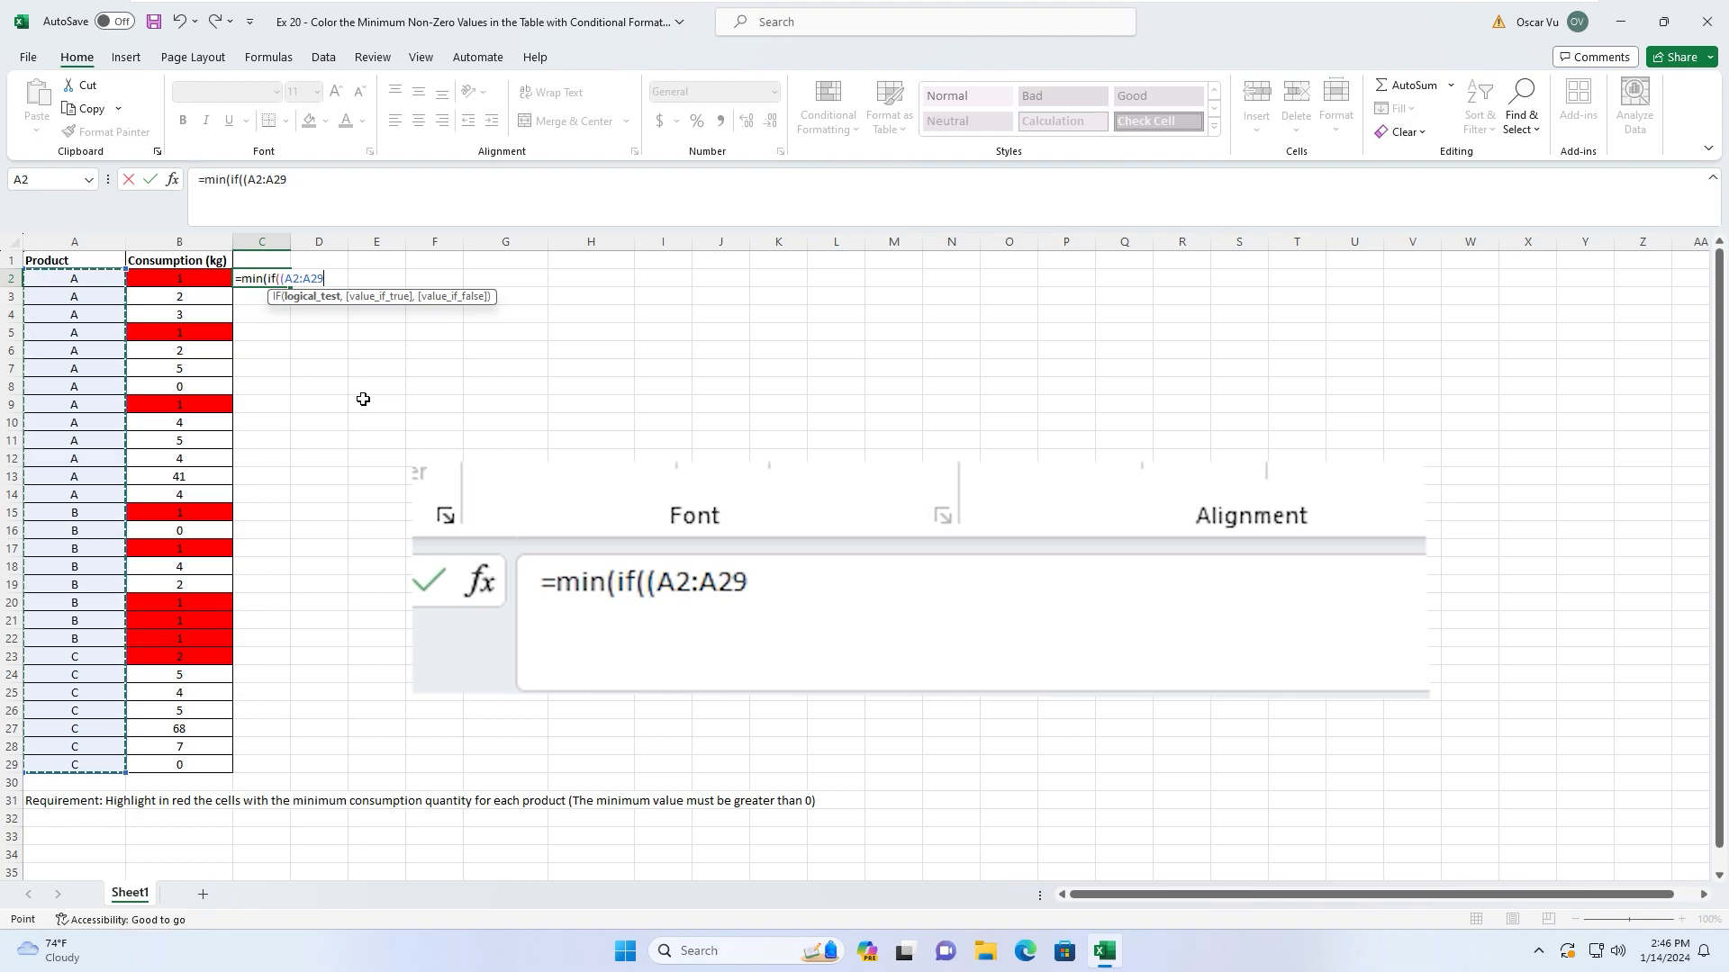
pyautogui.press('F4')
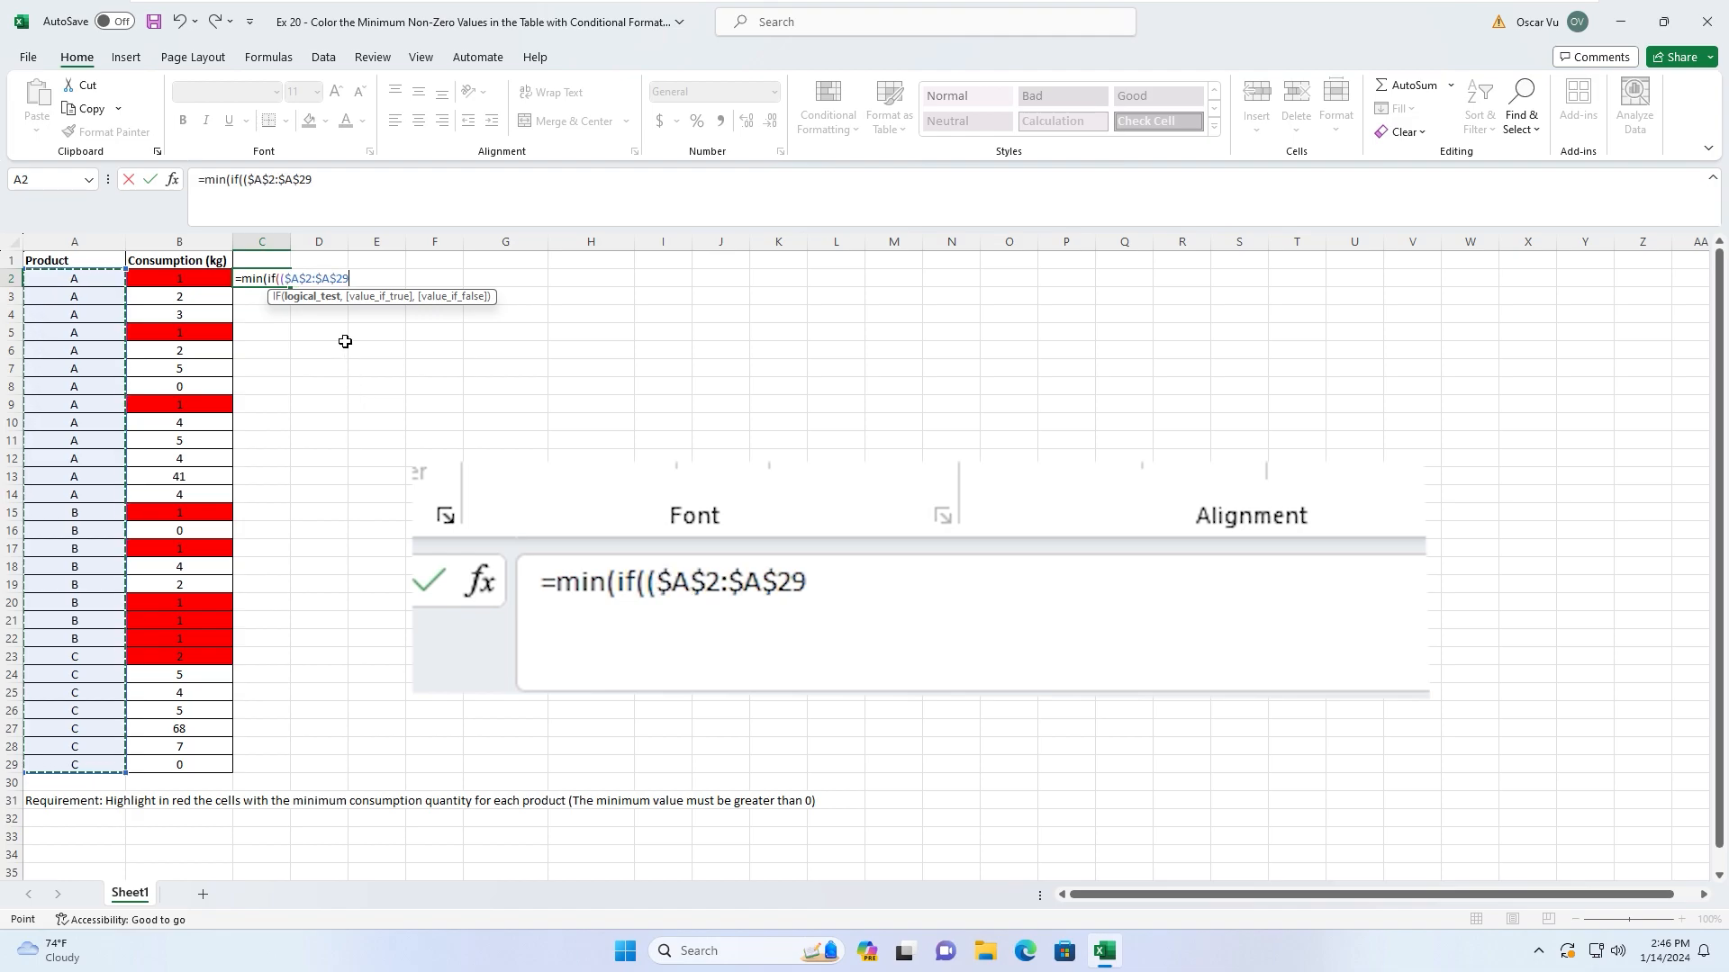
pyautogui.write('=')
pyautogui.click(70, 279)
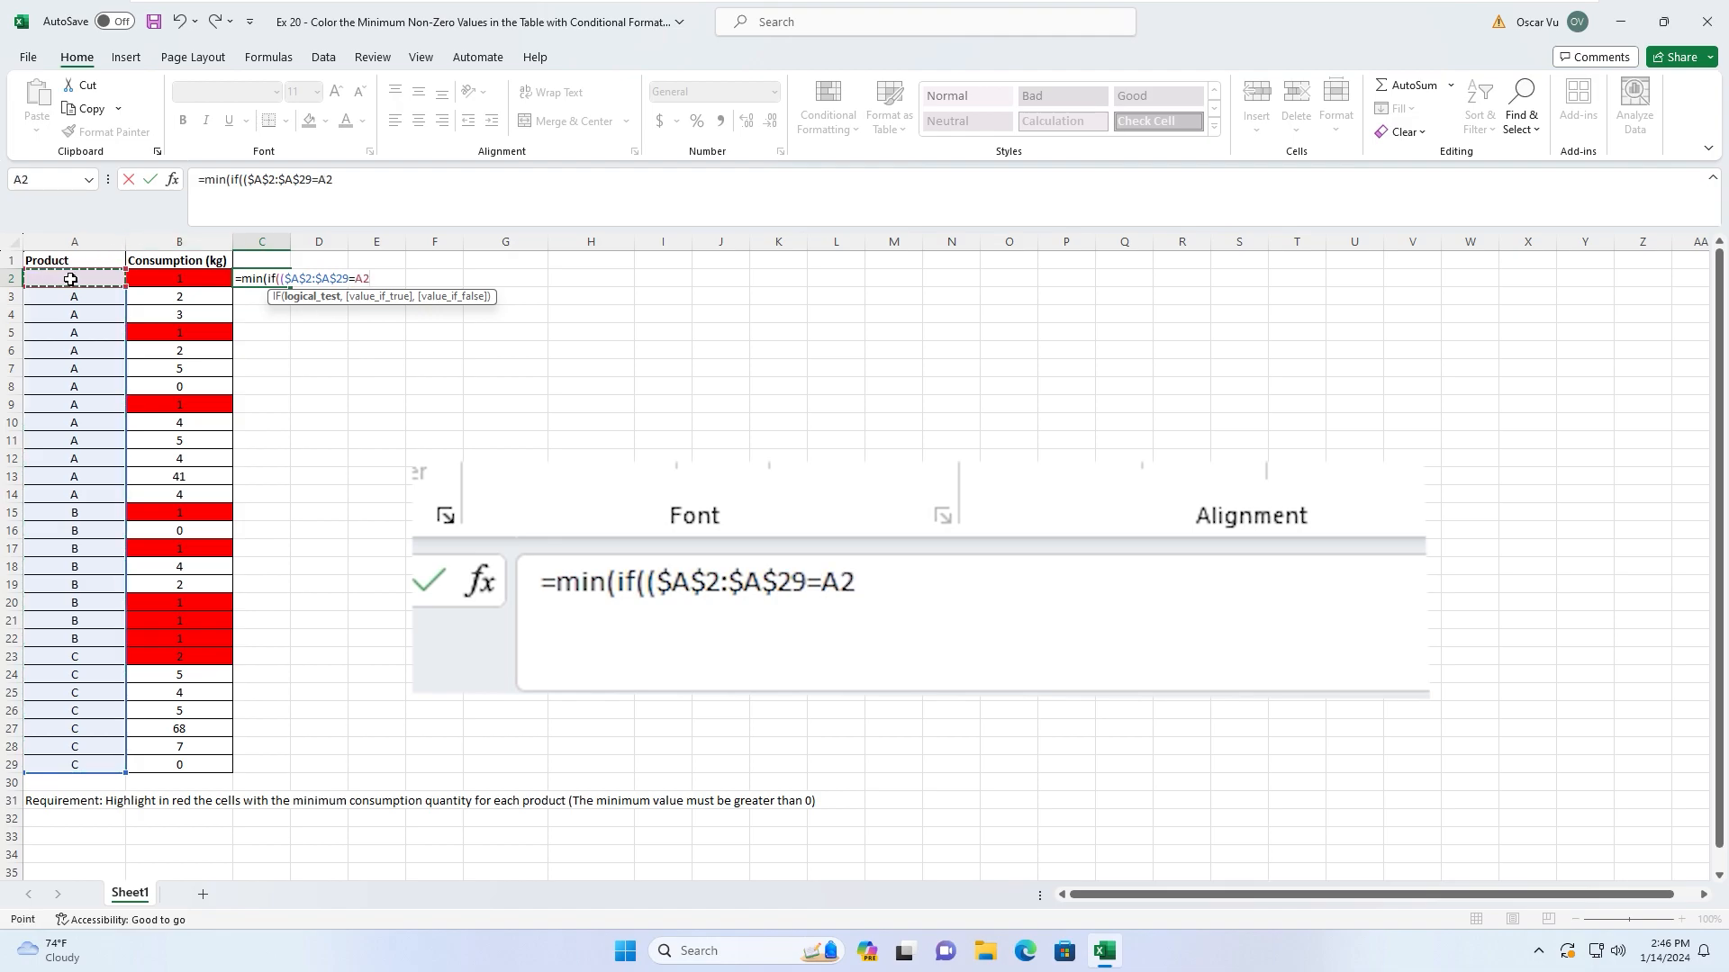
# Extend the C2 formula with the greater-than-zero consumption condition )*($B$2:$B$29>0).
pyautogui.write(')*(')
pyautogui.moveTo(178, 279); pyautogui.dragTo(178, 765)
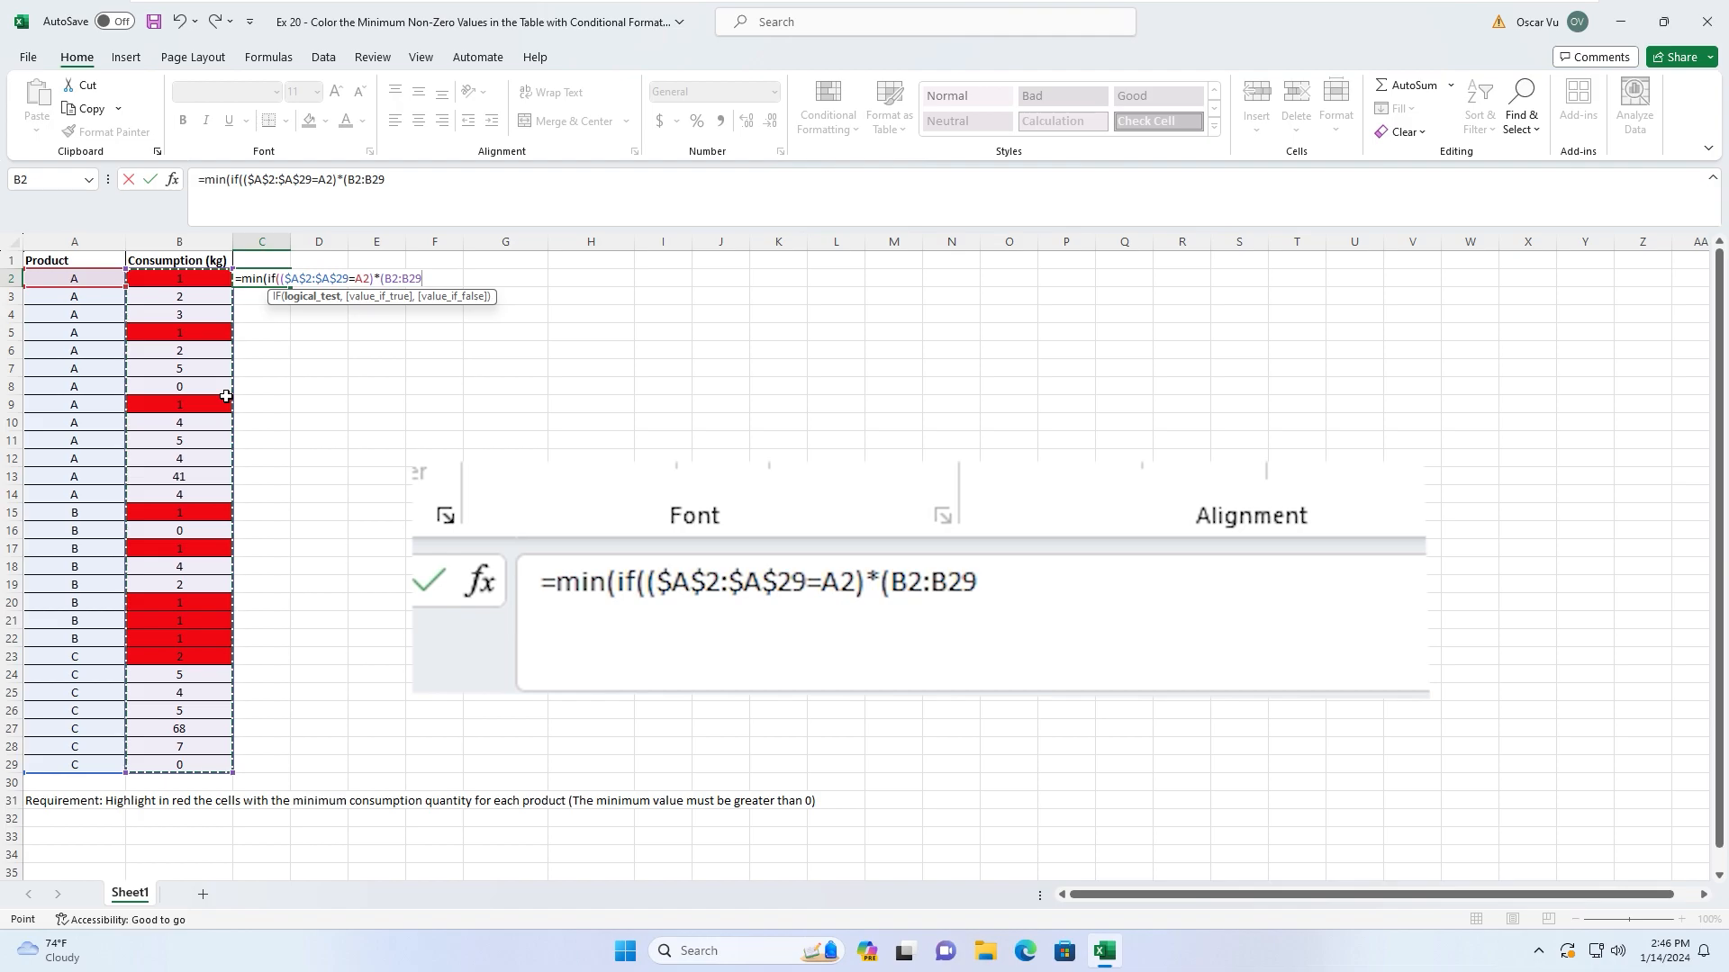
pyautogui.press('F4')
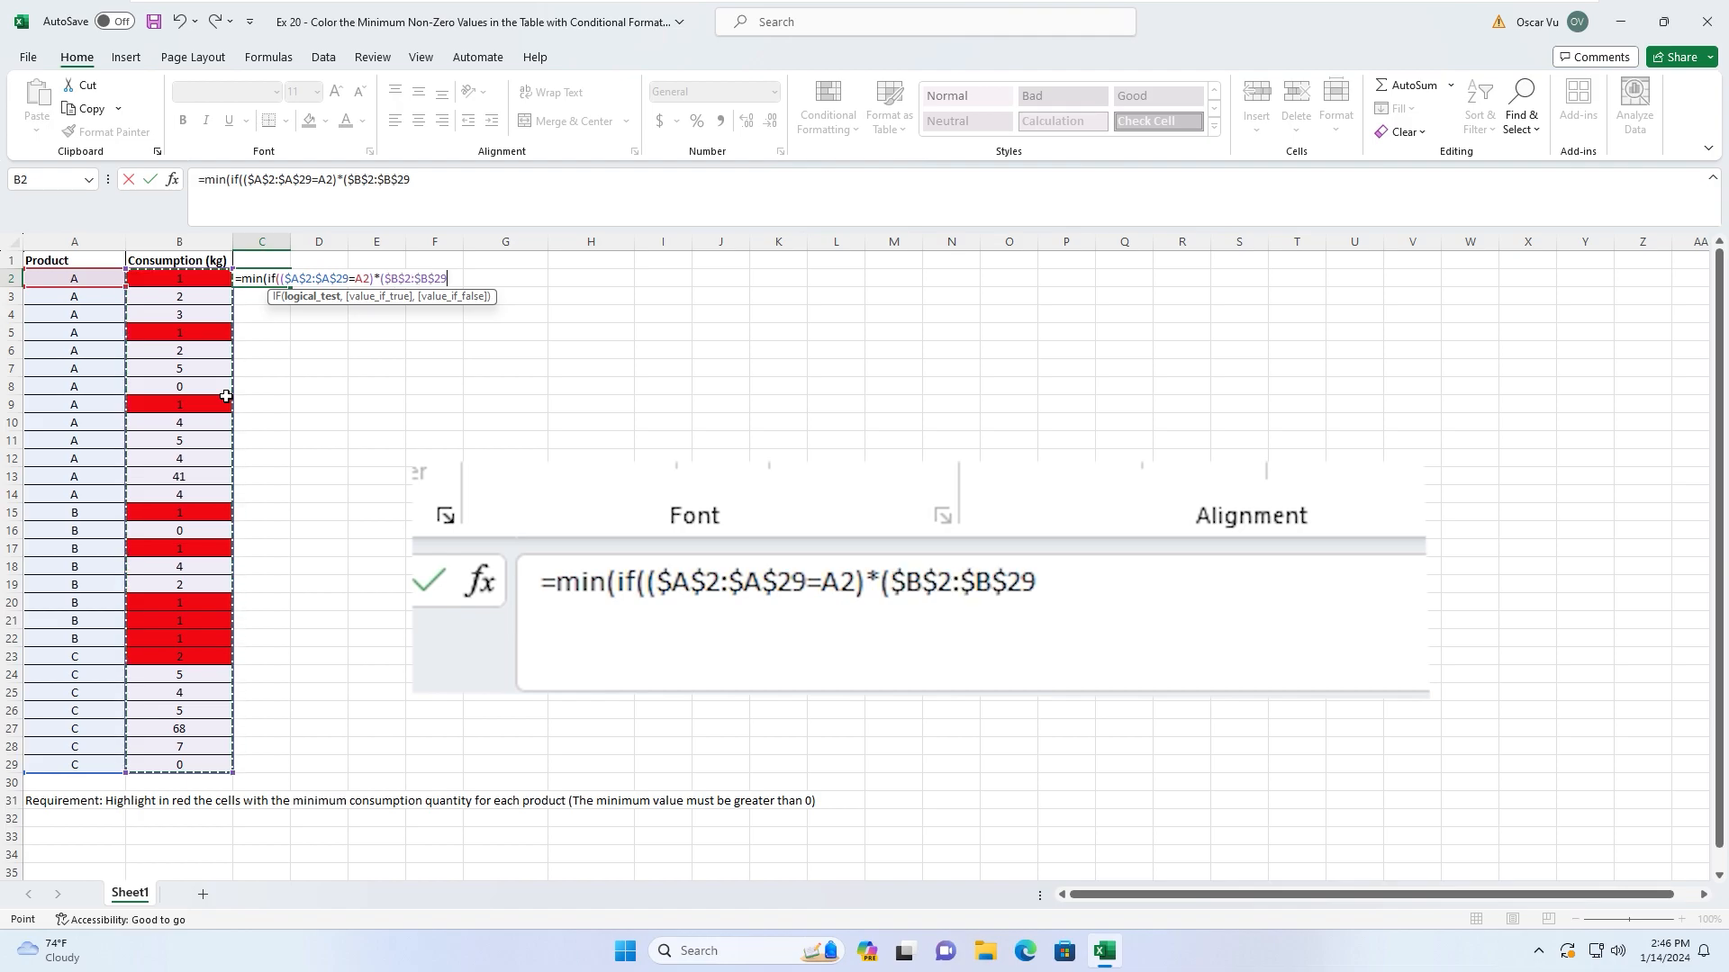
pyautogui.write('>0)')
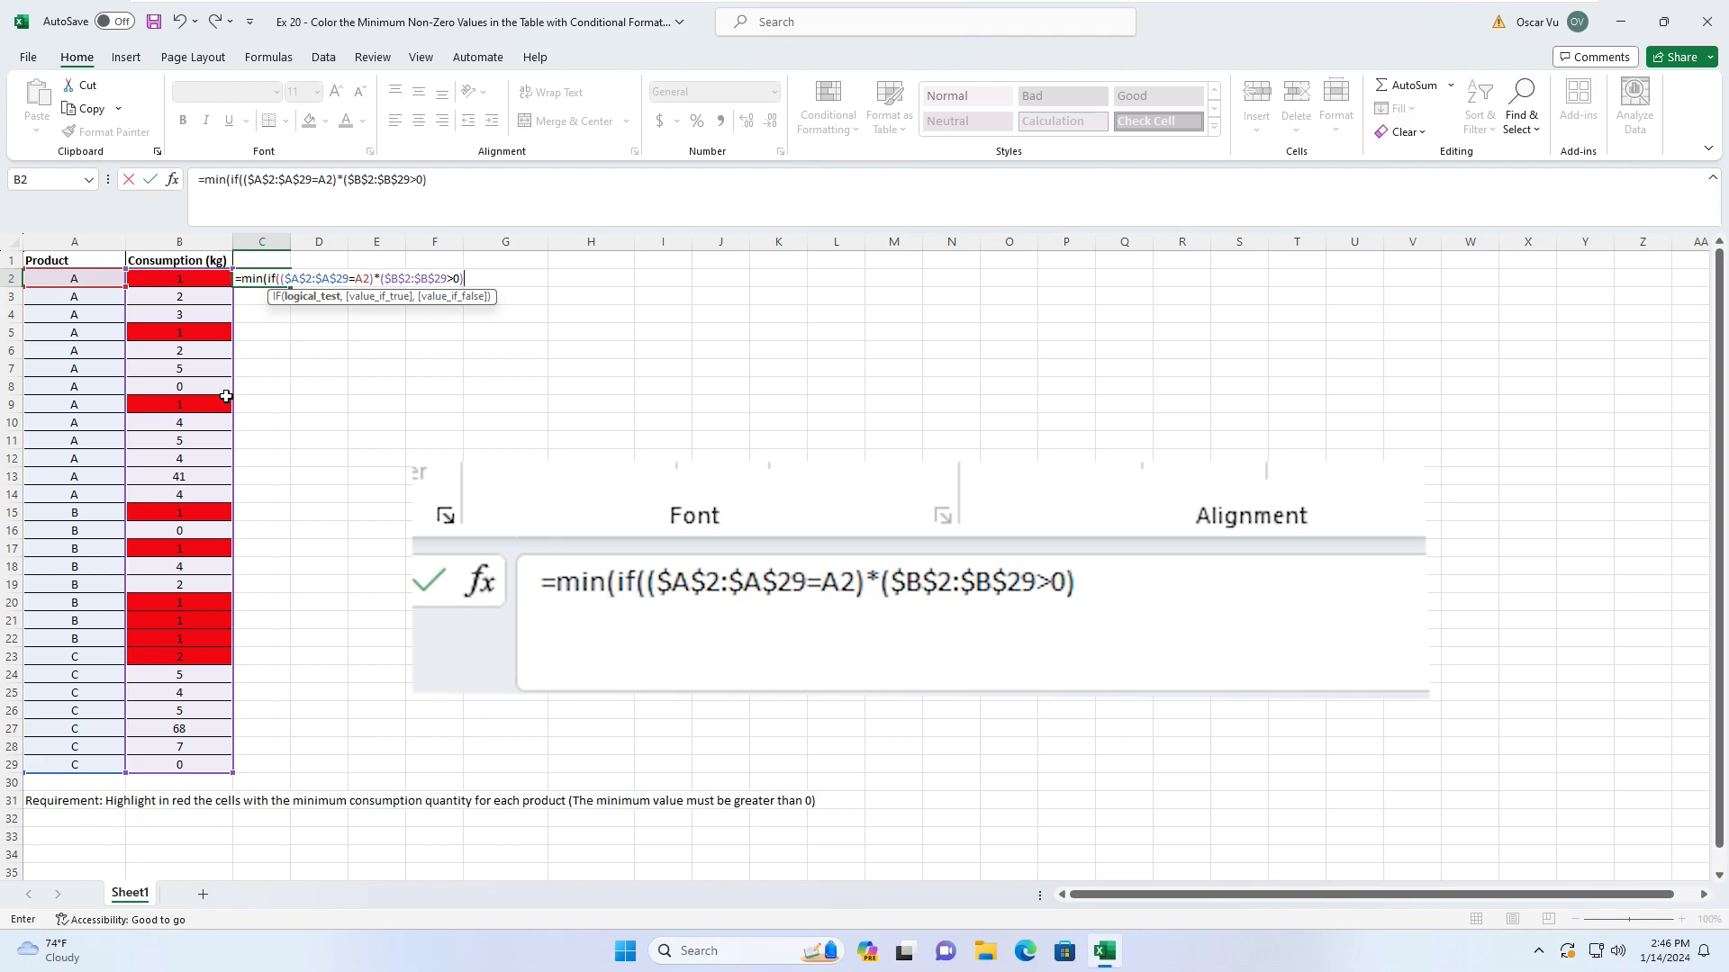
# Complete the C2 formula with the absolute value range $B$2:$B$29 and enter it as an array formula.
pyautogui.write(',')
pyautogui.click(170, 282)
pyautogui.moveTo(165, 299); pyautogui.dragTo(168, 761)
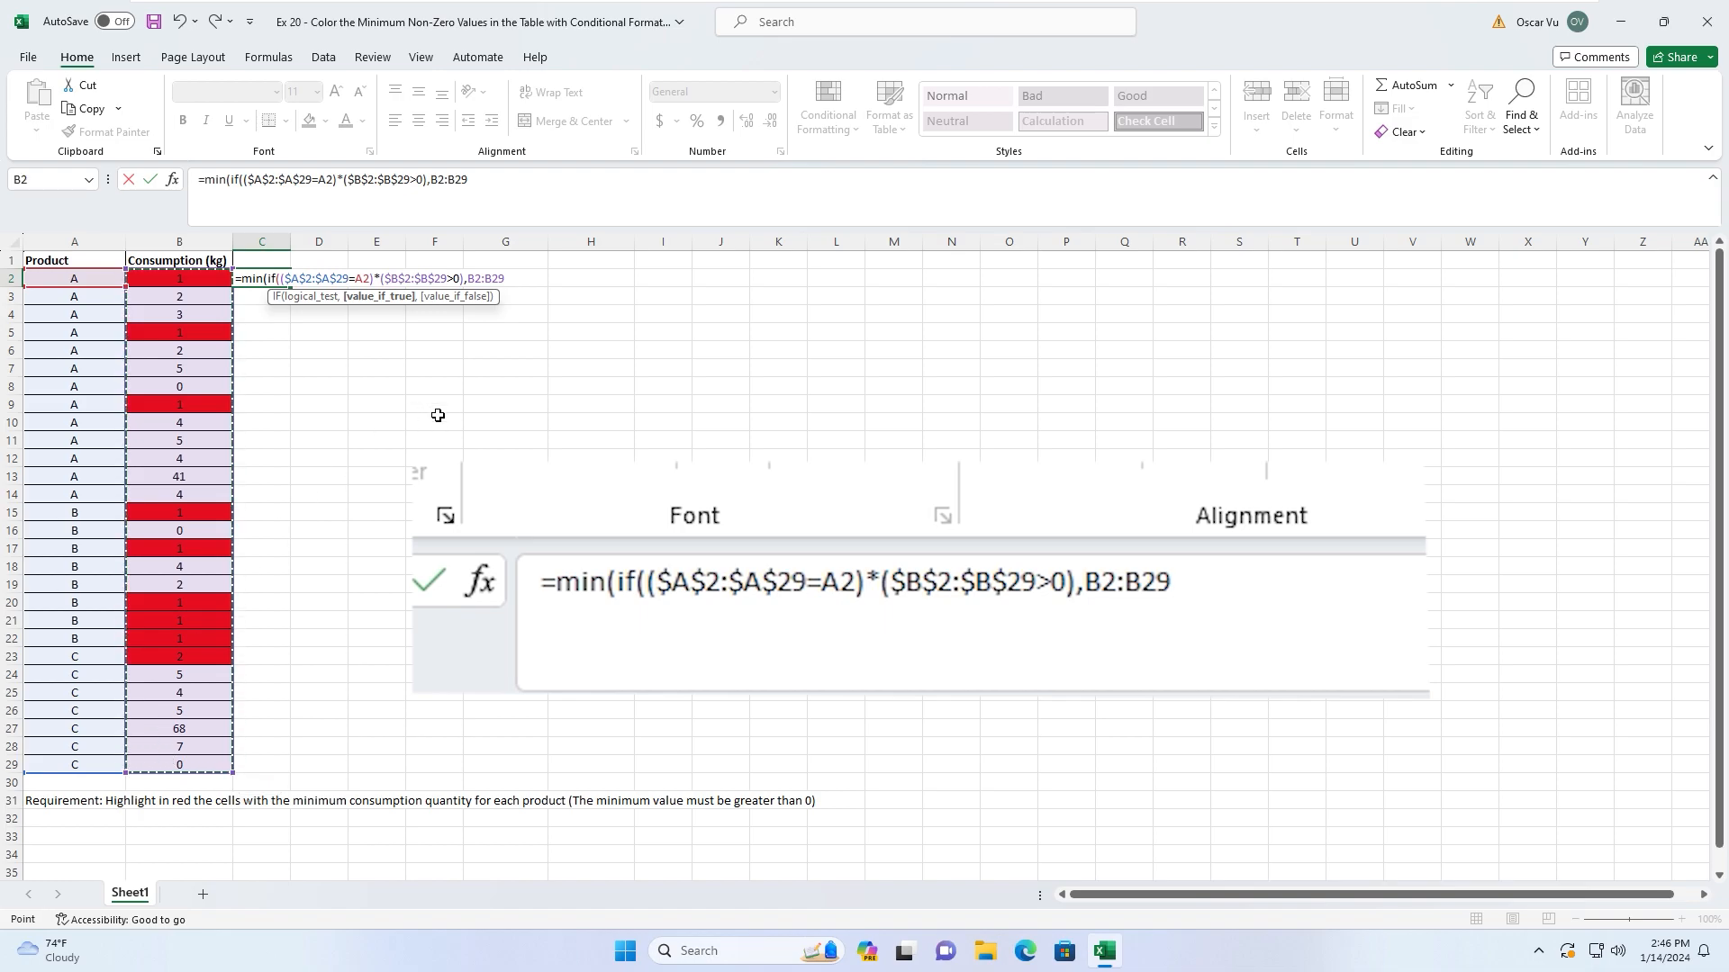
pyautogui.press('F4')
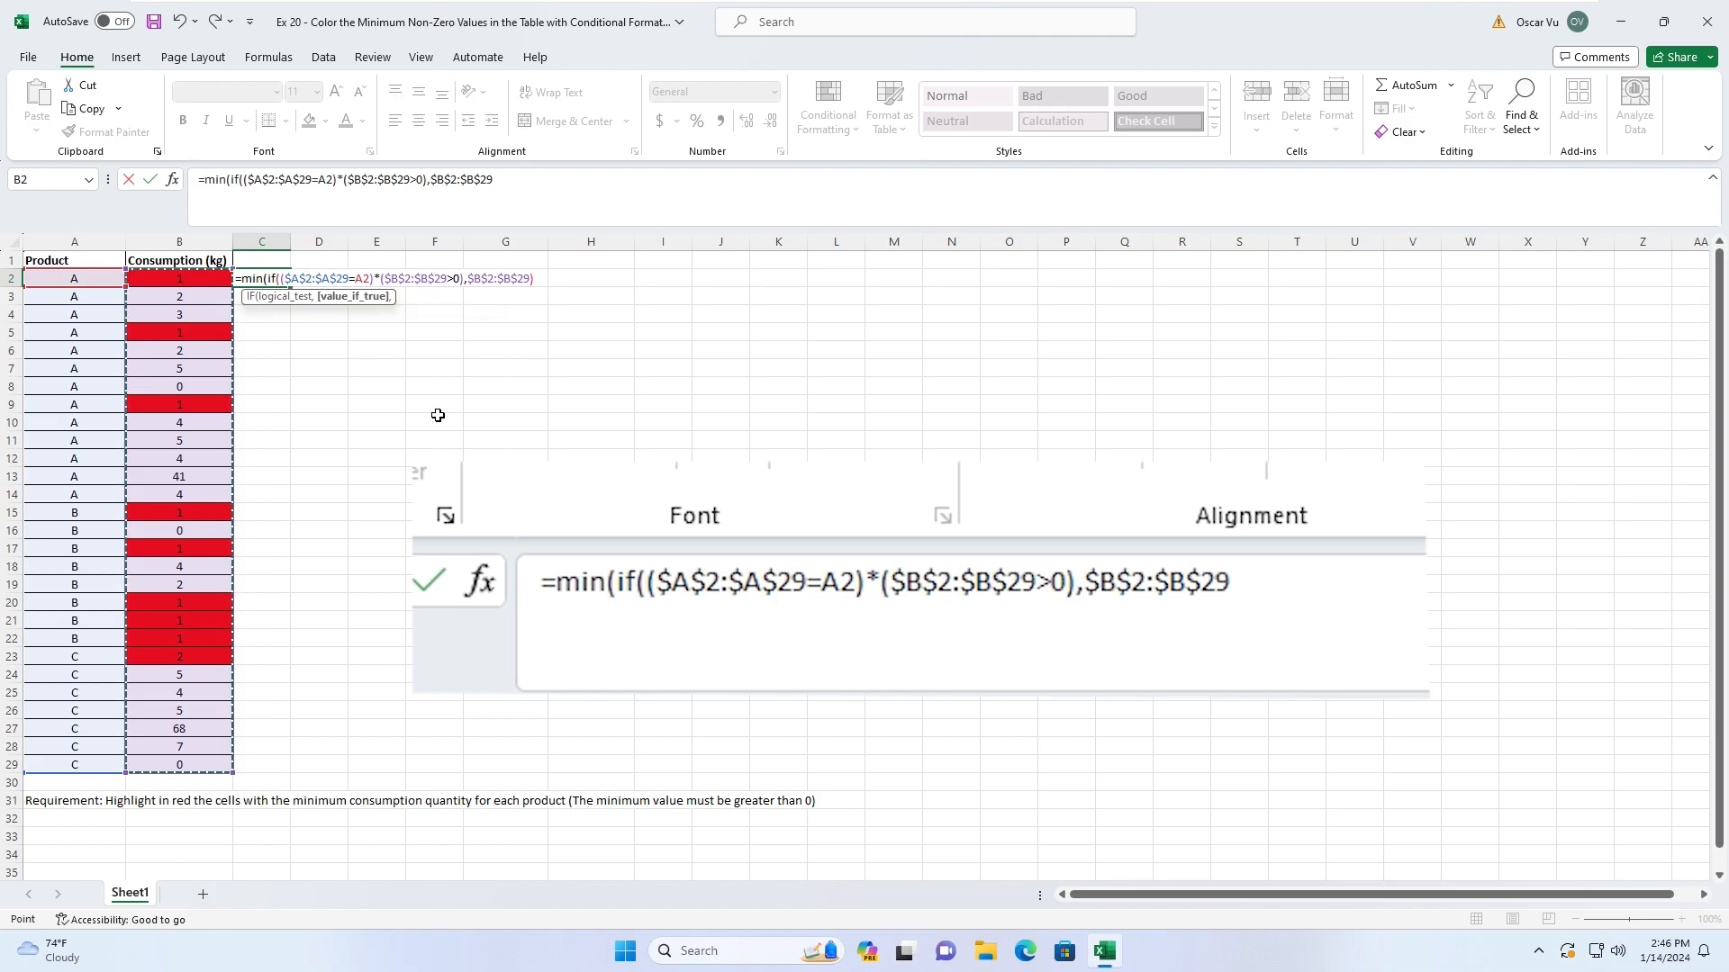
pyautogui.write('))')
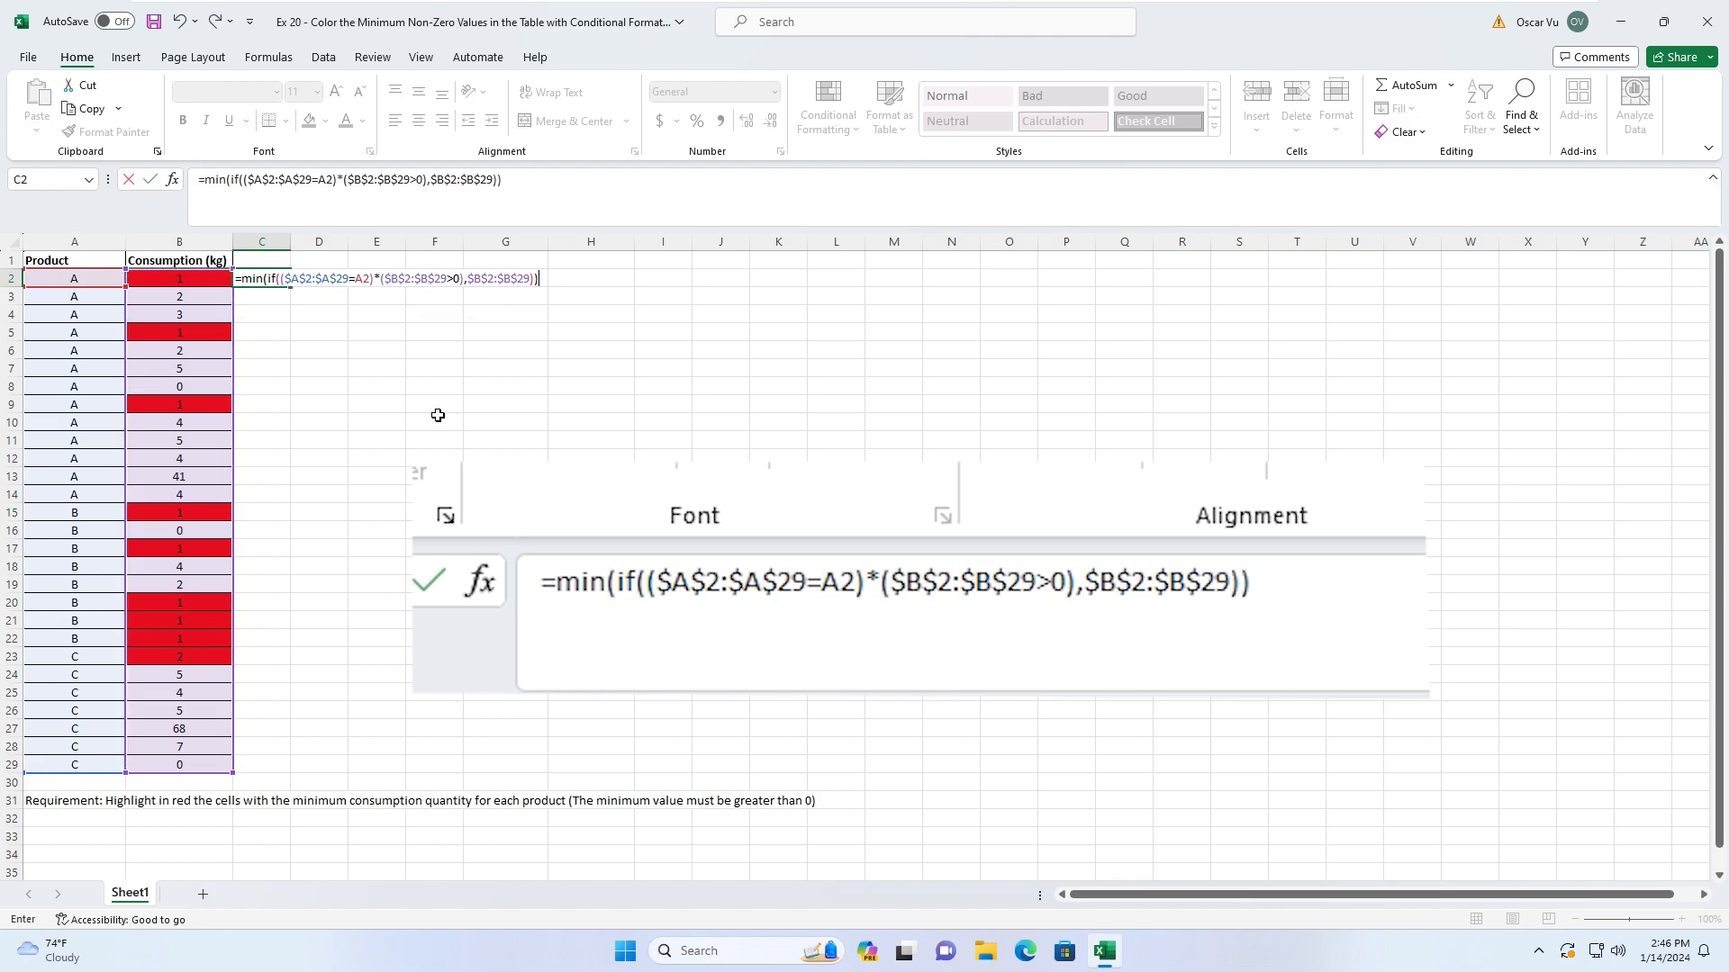
pyautogui.hotkey('ctrl', 'shift', 'Return')
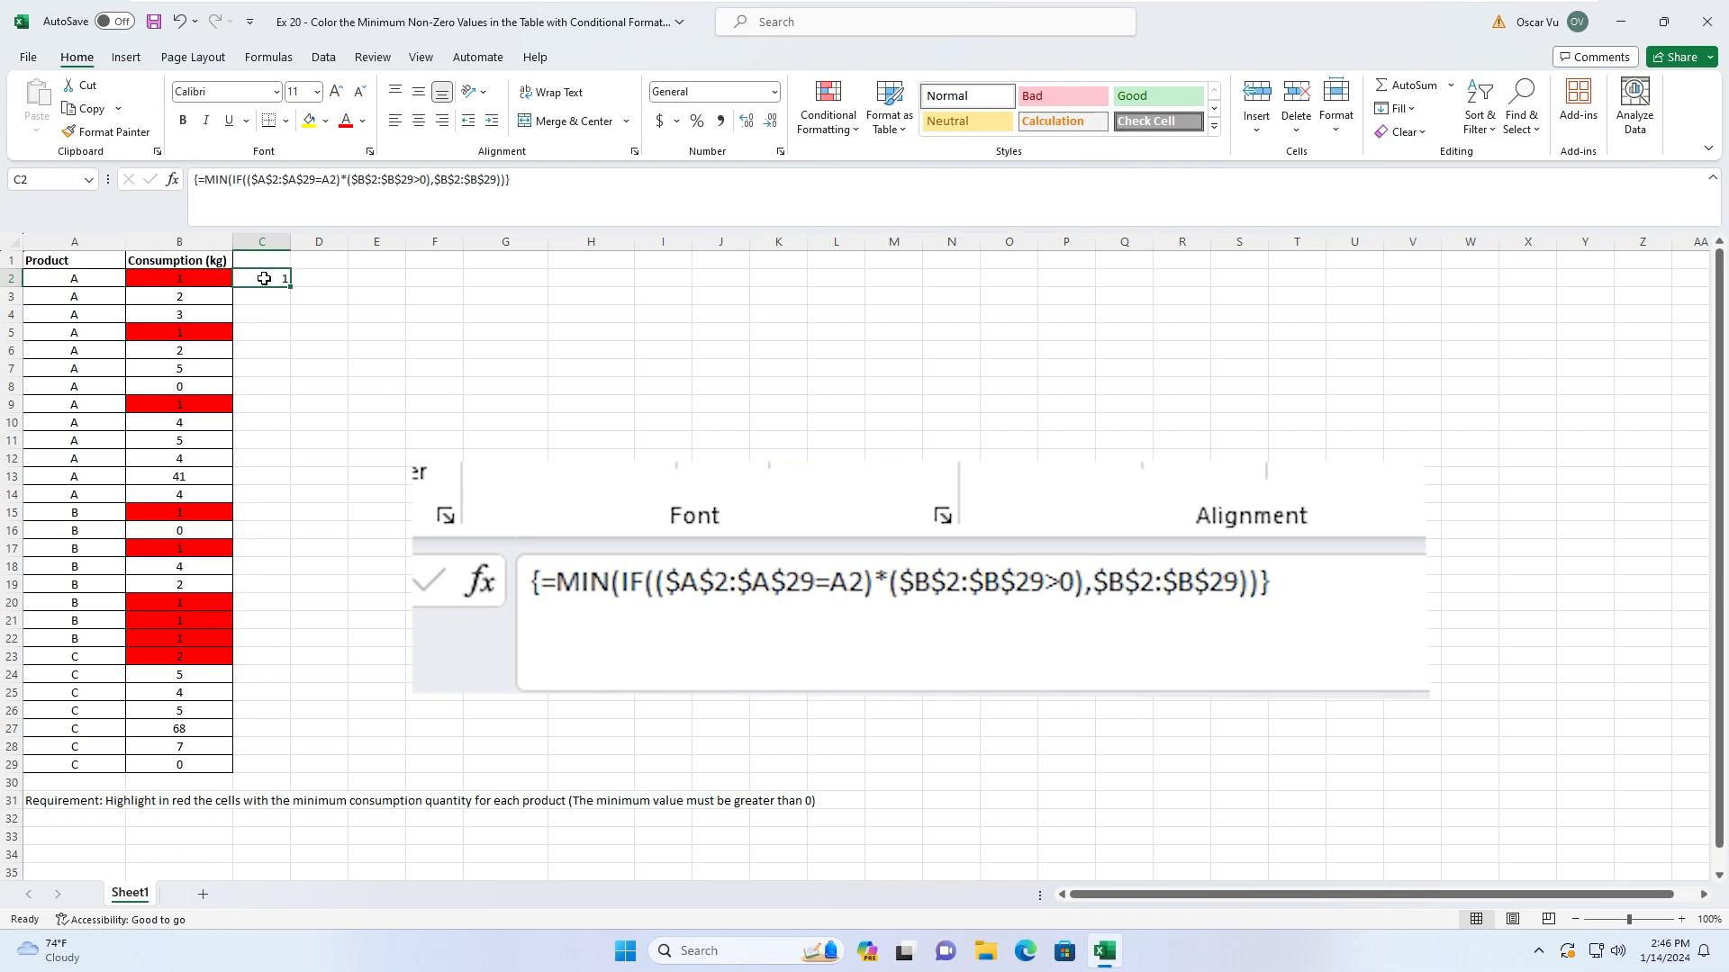
# Fill the minimum formula from C2 down to C29.
pyautogui.moveTo(289, 286); pyautogui.dragTo(275, 766)
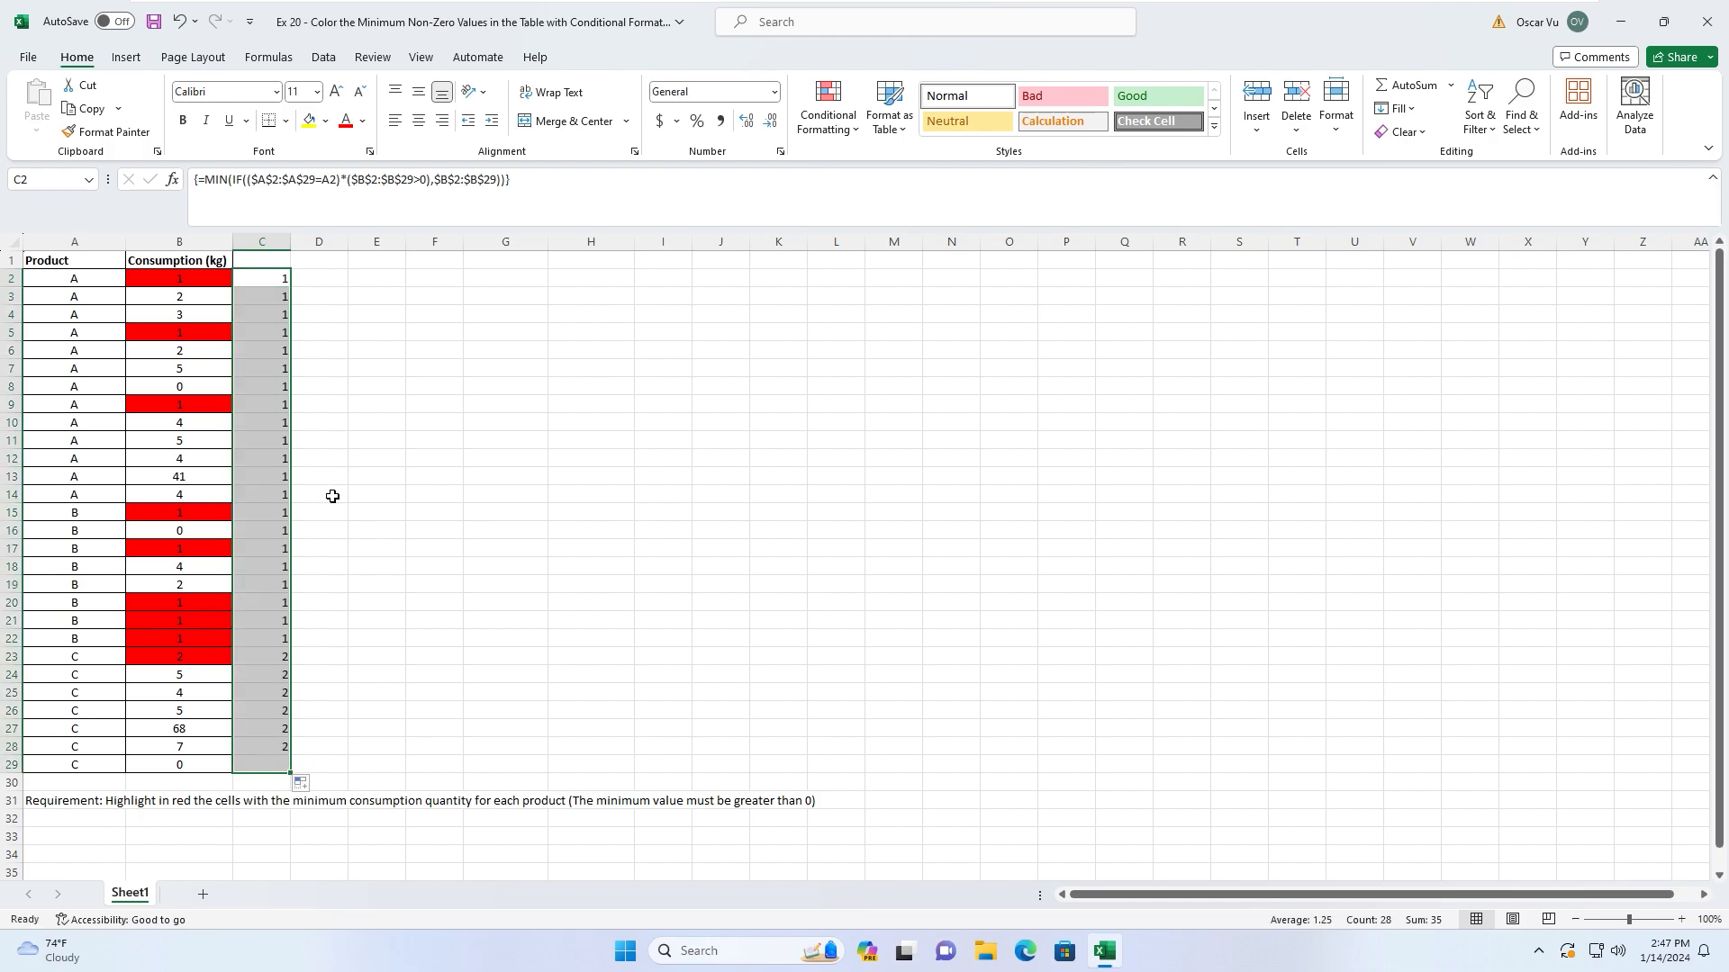
pyautogui.click(258, 279)
pyautogui.click(334, 280)
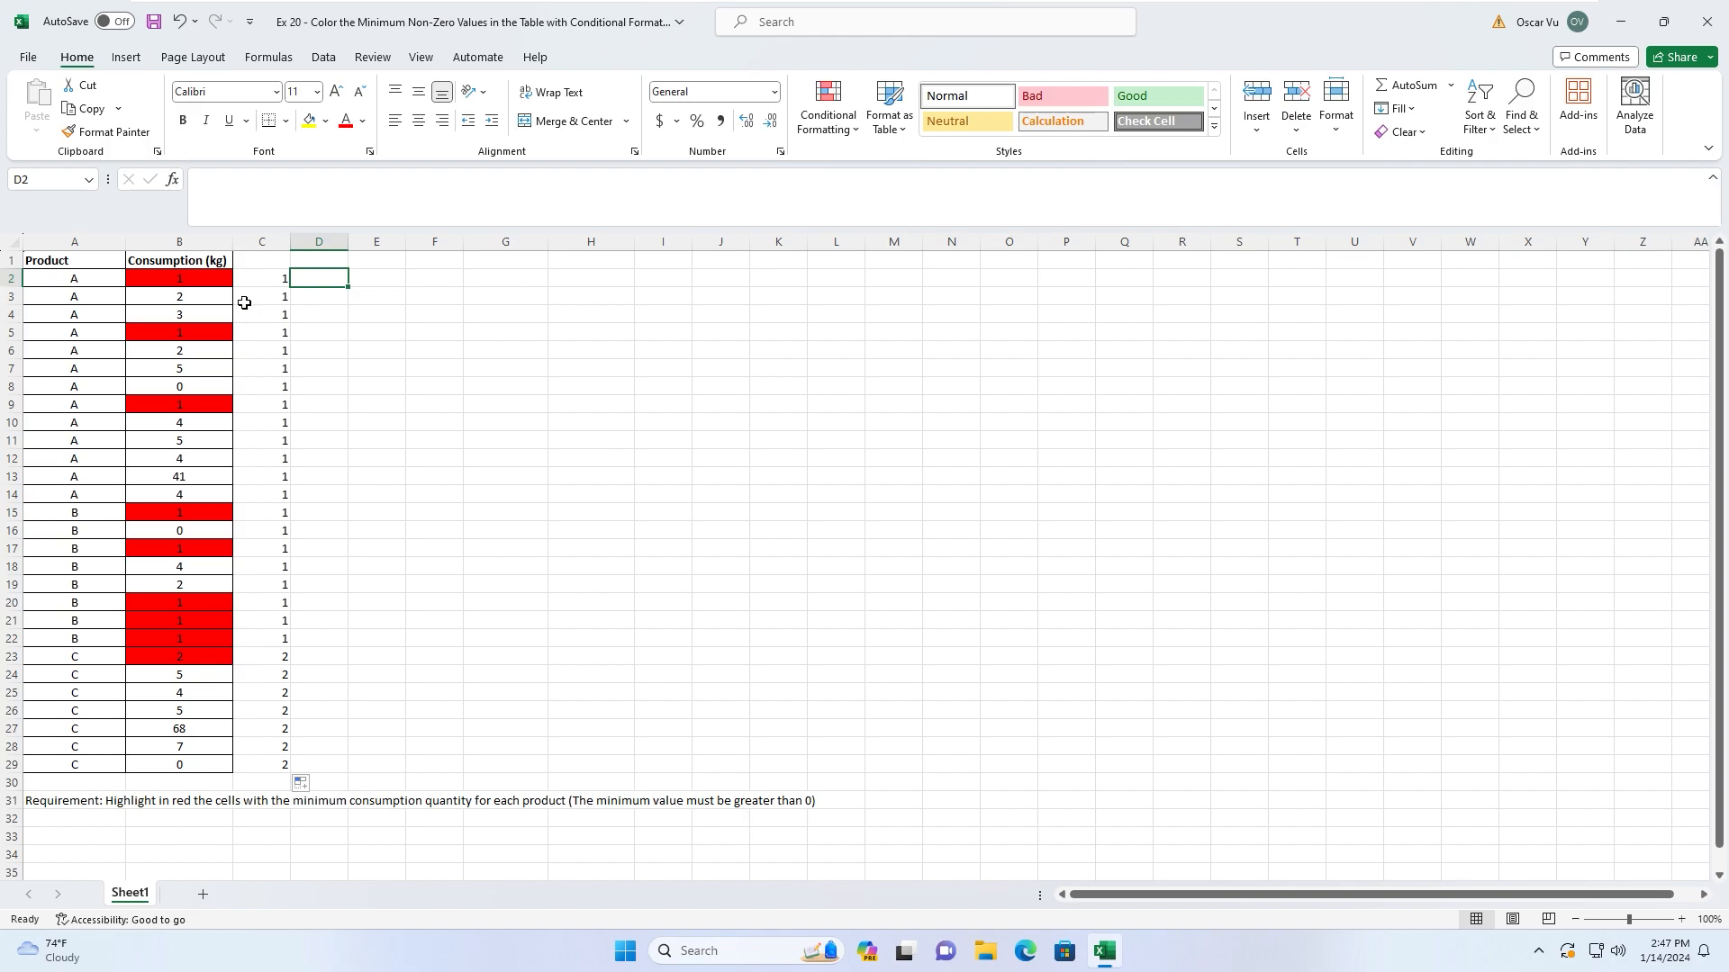
# Evaluate the IF part of the C2 array formula in place to inspect its values, and leave the formula without saving the evaluation.
pyautogui.click(255, 280)
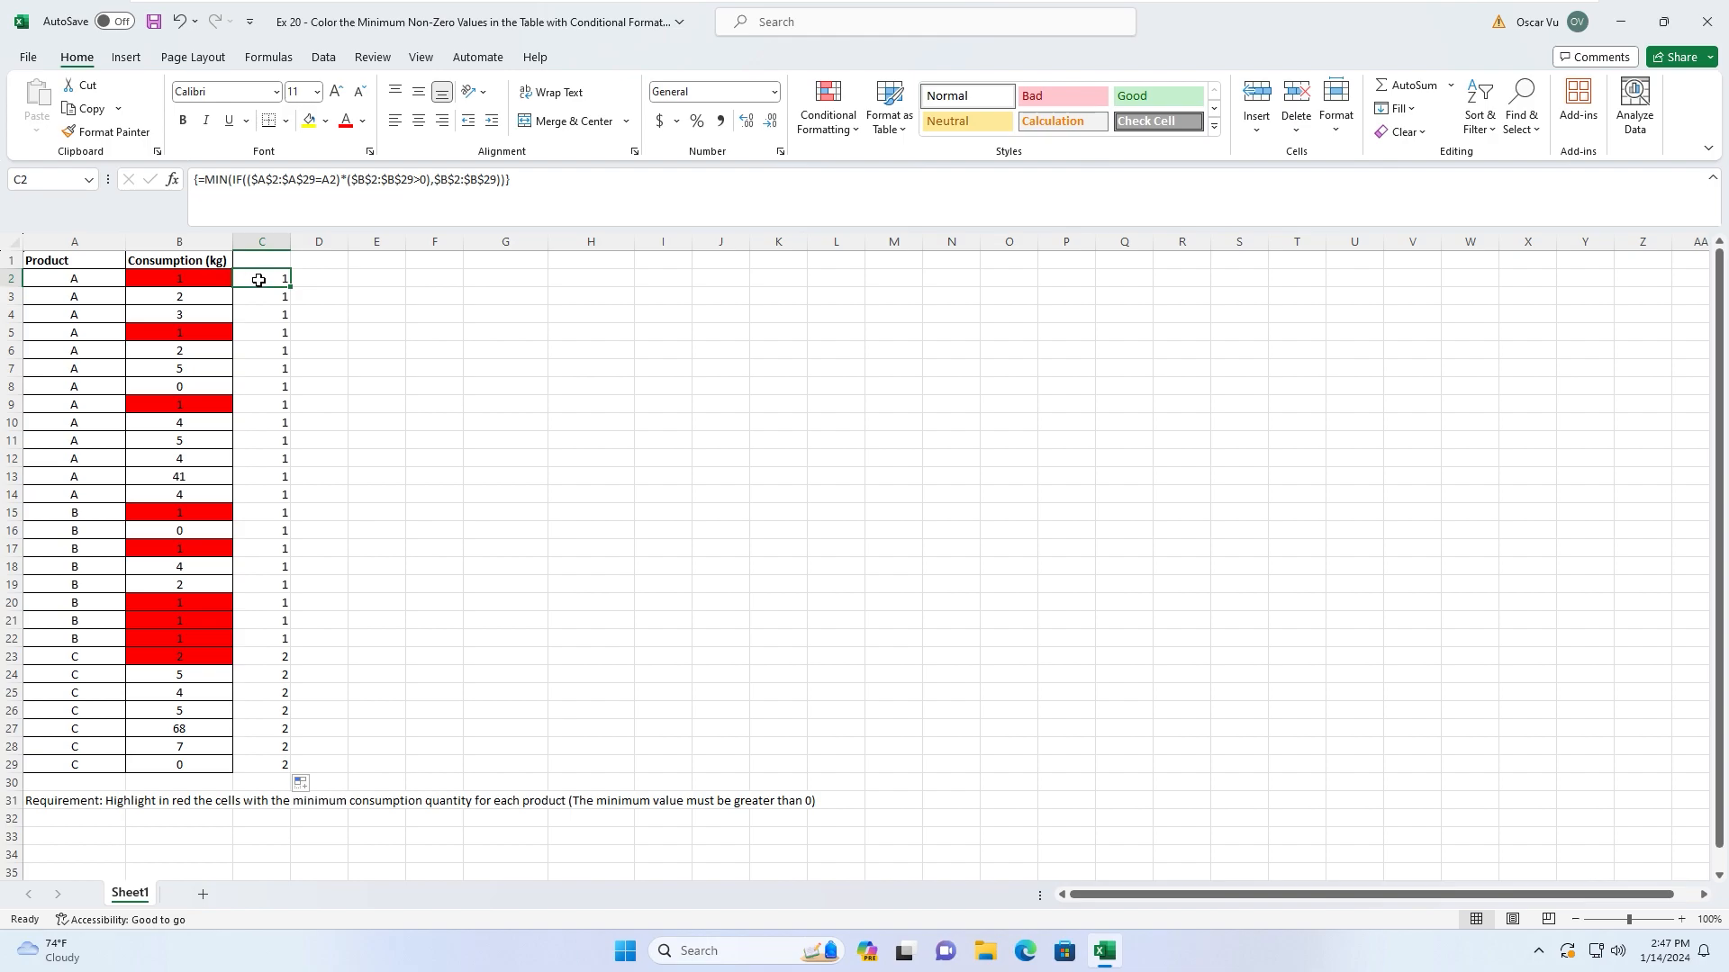
pyautogui.moveTo(233, 180); pyautogui.dragTo(503, 206)
pyautogui.press('F9')
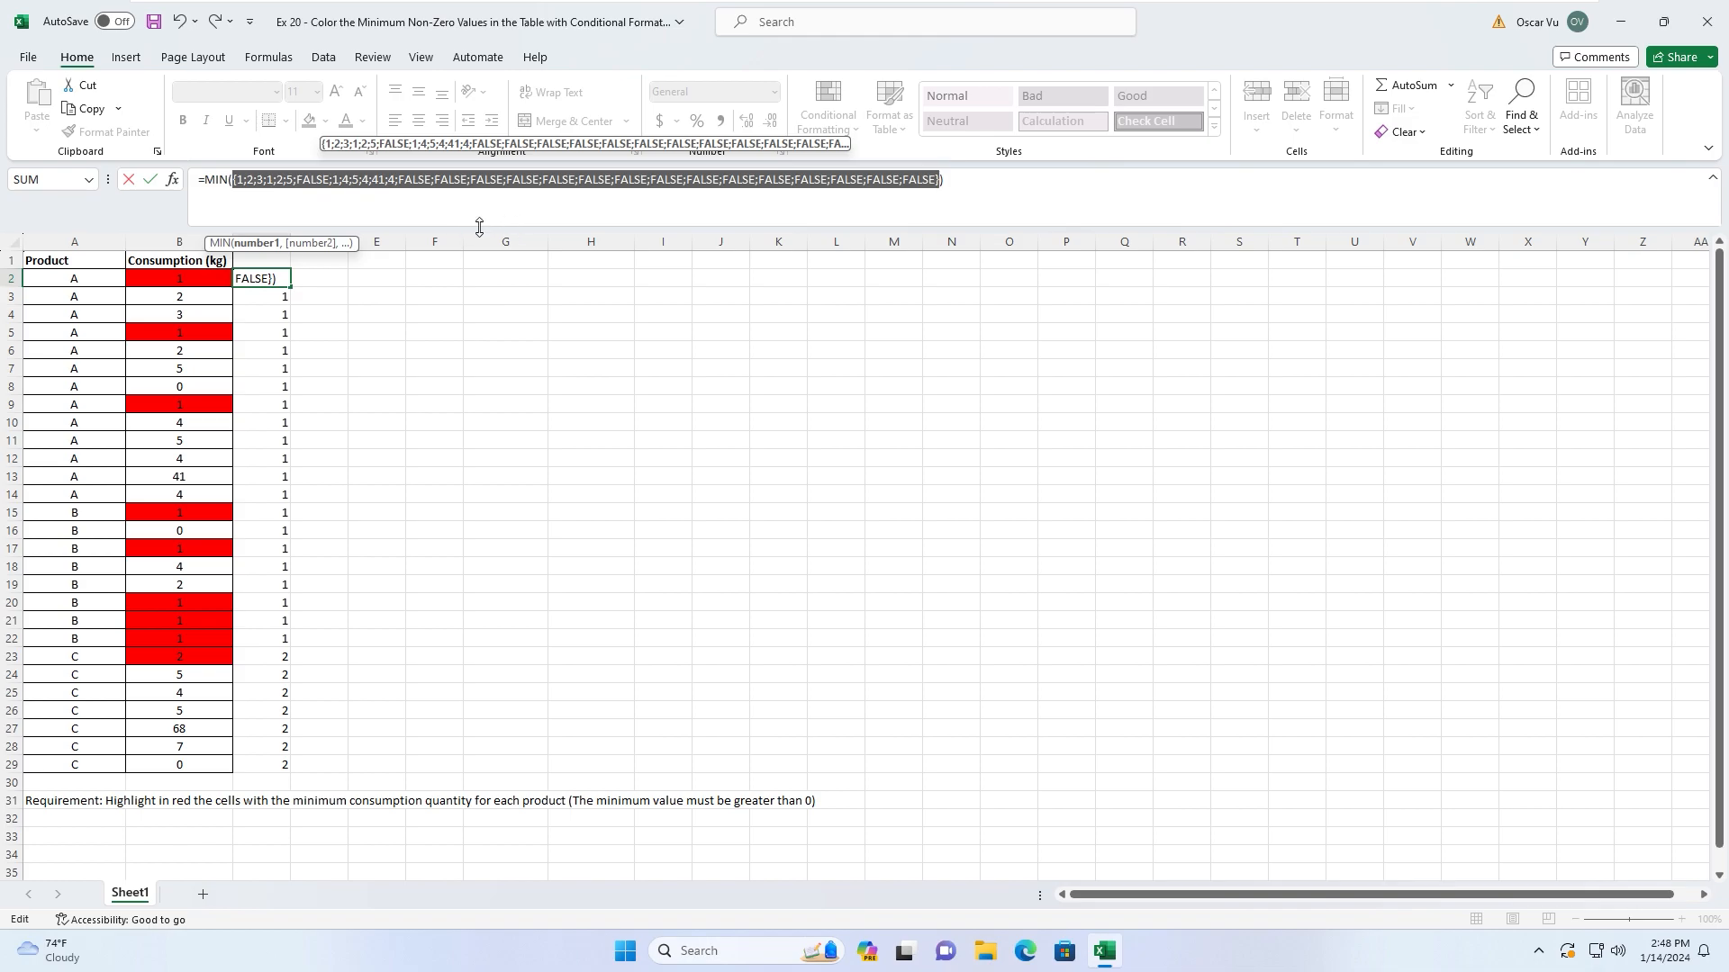
pyautogui.press('Escape')
pyautogui.click(309, 297)
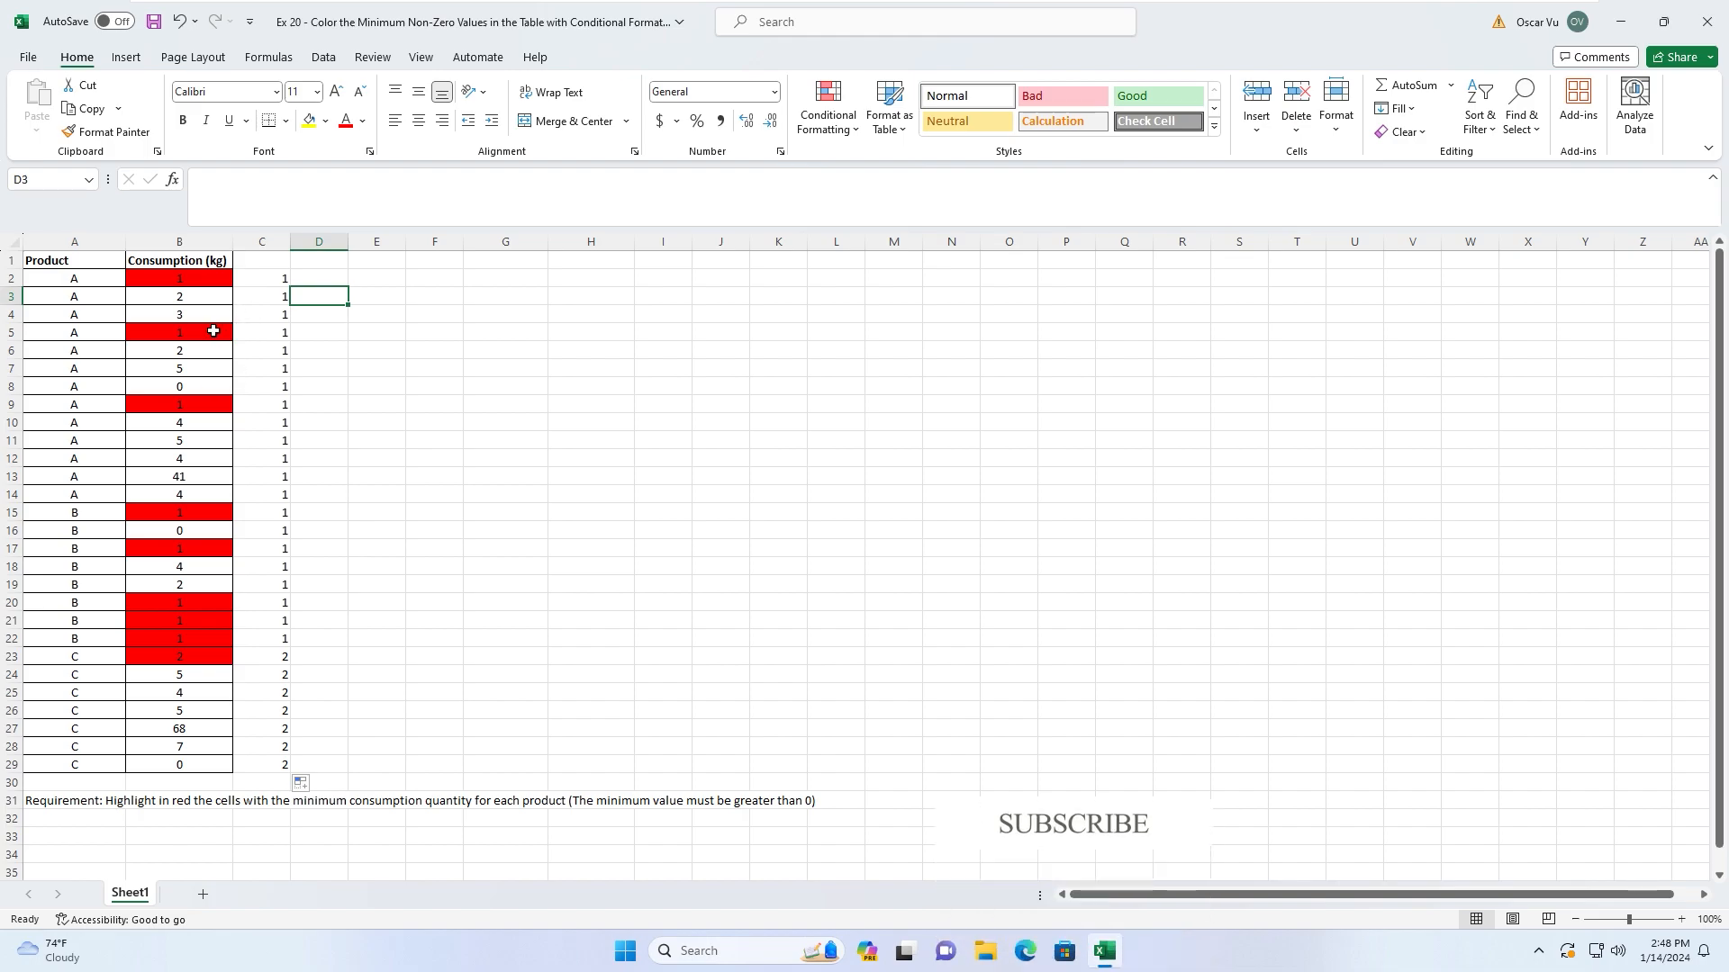
pyautogui.click(330, 279)
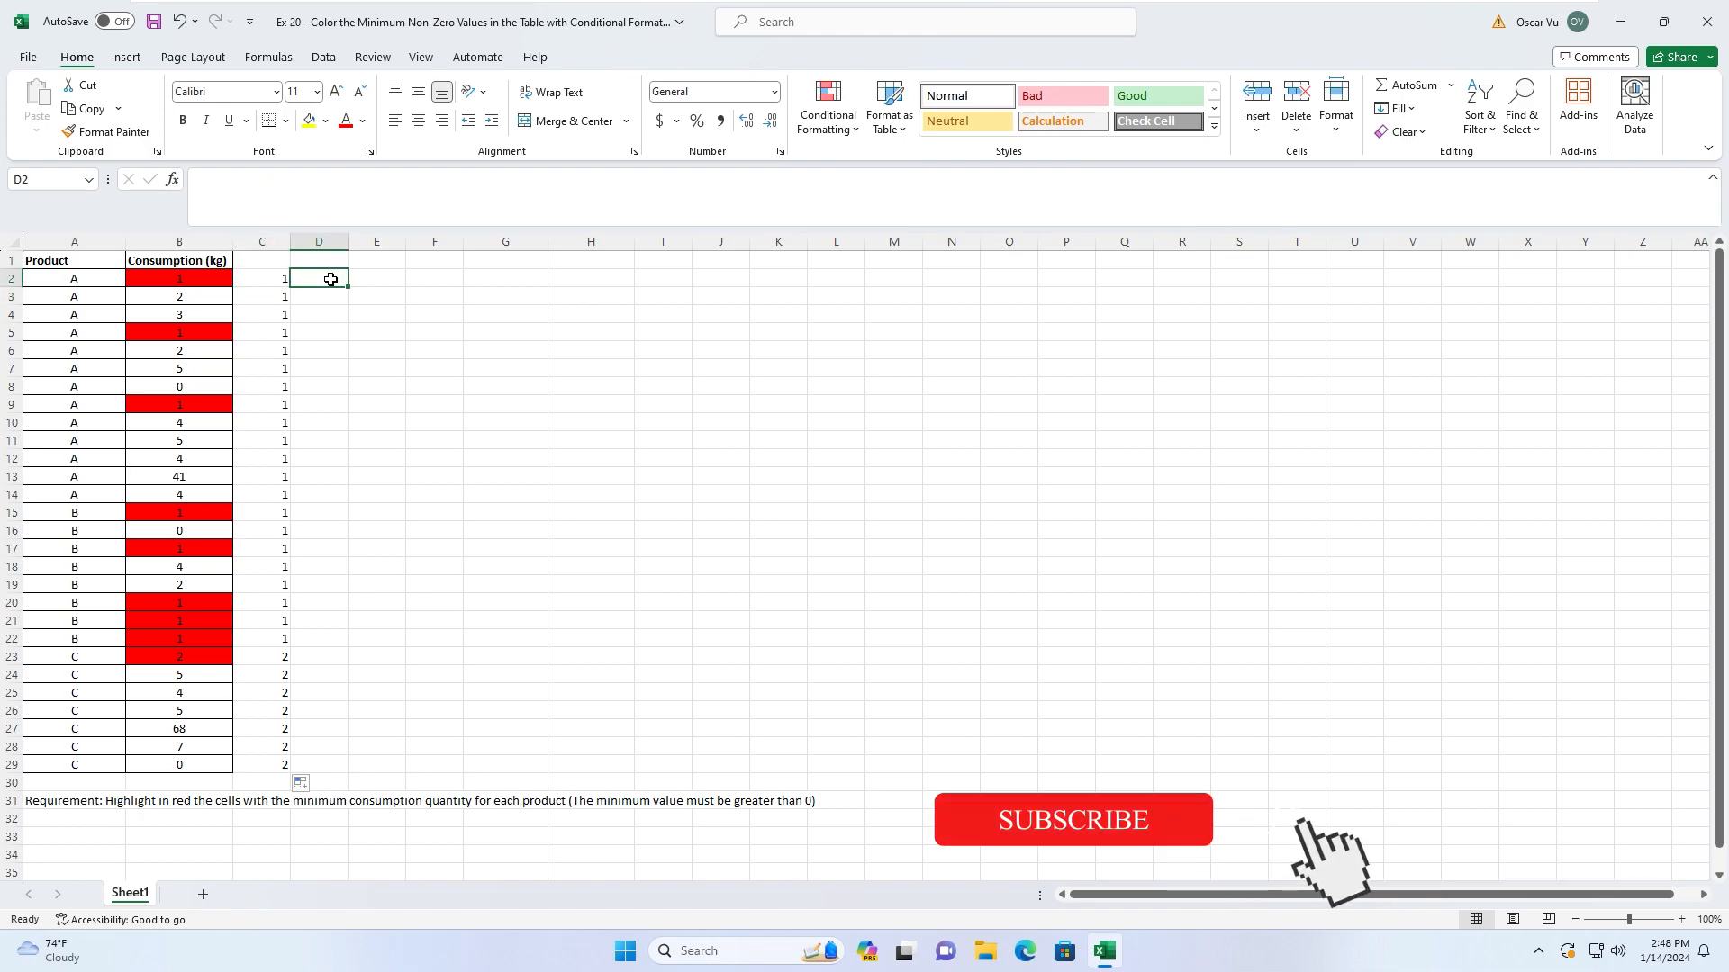